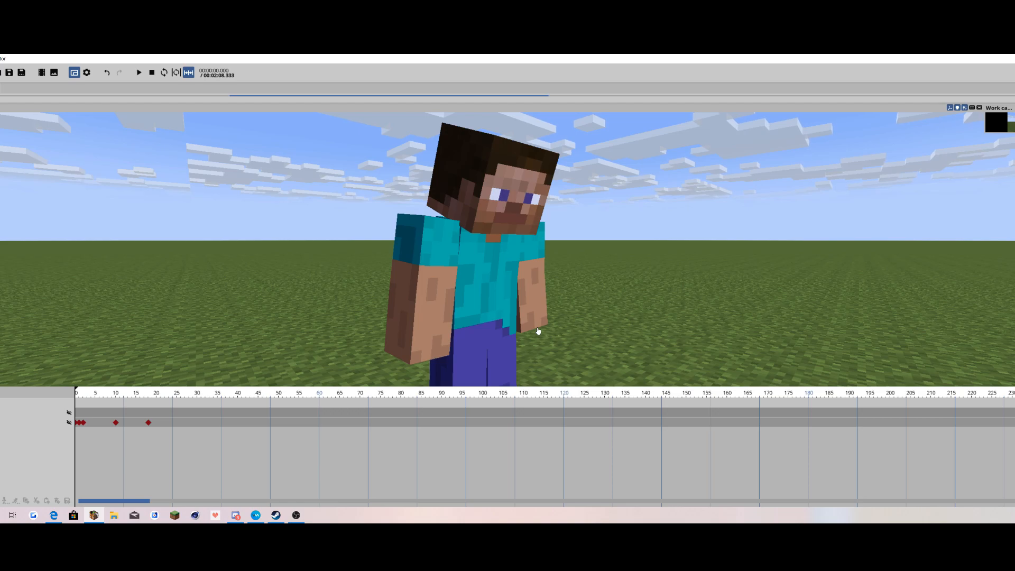
- Select the Steve character and view it from several angles
right_click_drag(541, 296, 476, 241)
left_click(474, 257)
left_click_drag(471, 256, 464, 259)
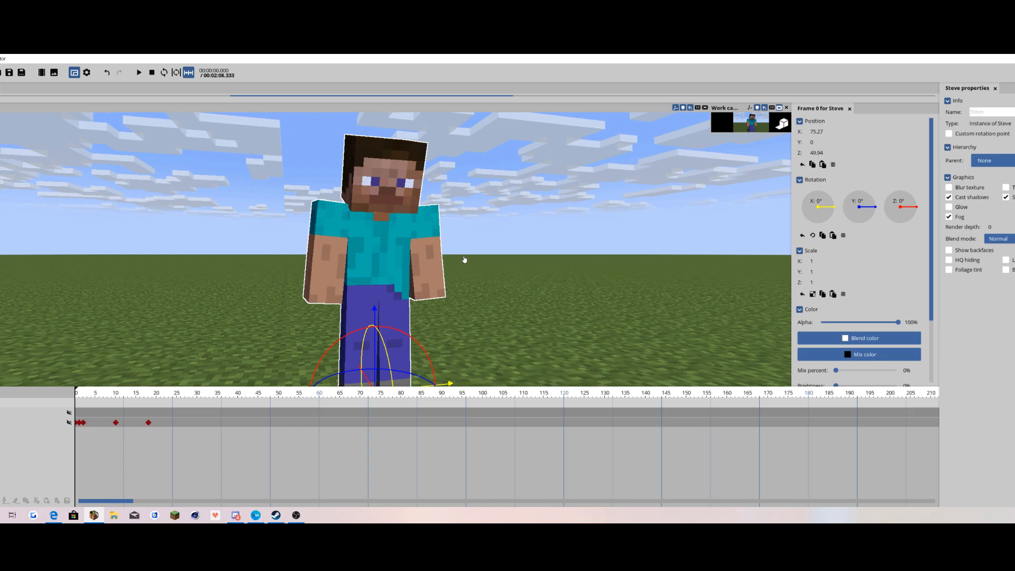
right_click_drag(464, 258, 502, 201)
left_click_drag(502, 201, 491, 256)
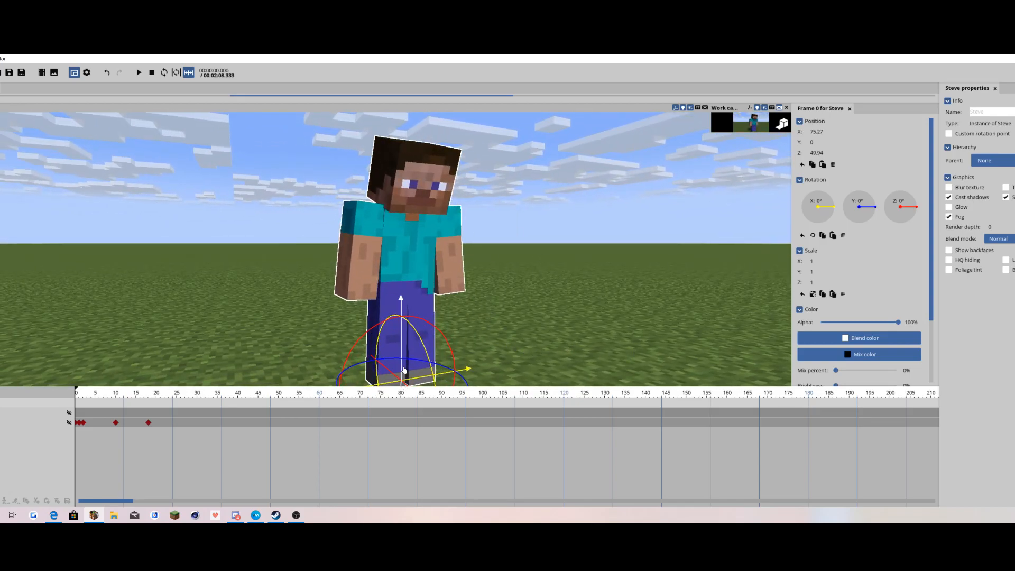
left_click_drag(233, 353, 231, 370)
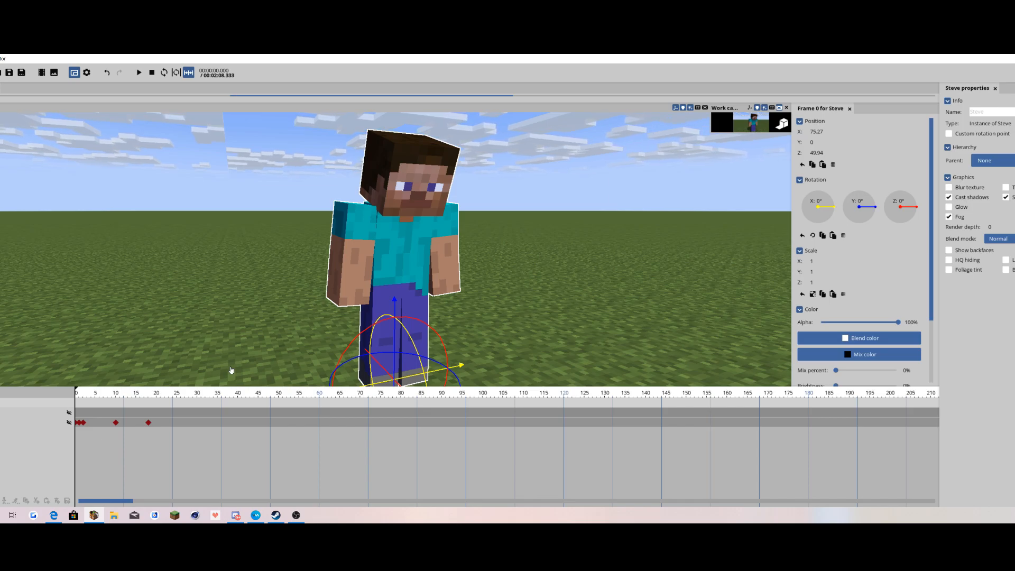
right_click_drag(409, 269, 460, 280)
key("d")
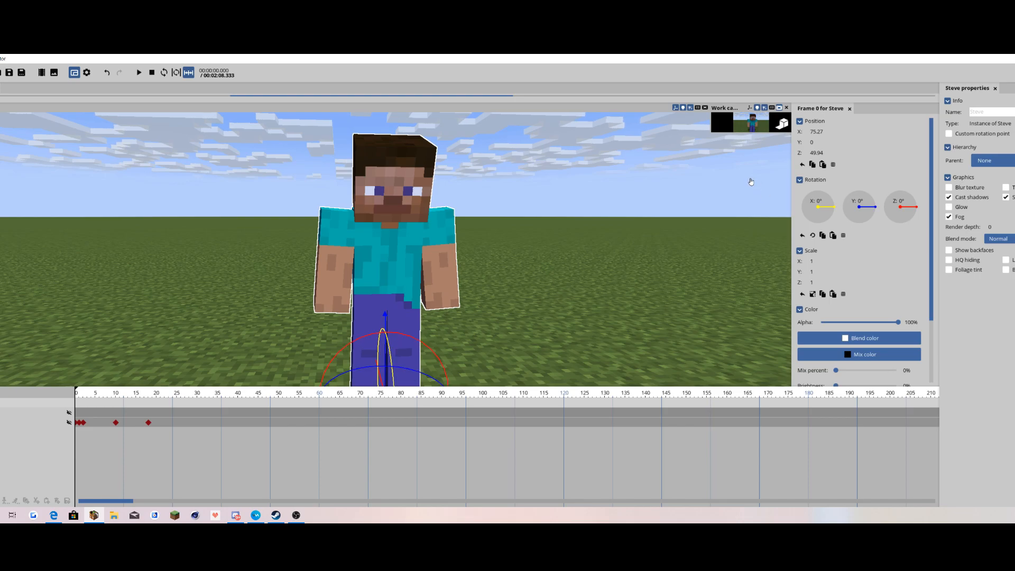
- Enlarge the secondary camera view to the full height of the viewport and bring Steve's keyframe transition setting into view
left_click_drag(718, 131, 661, 494)
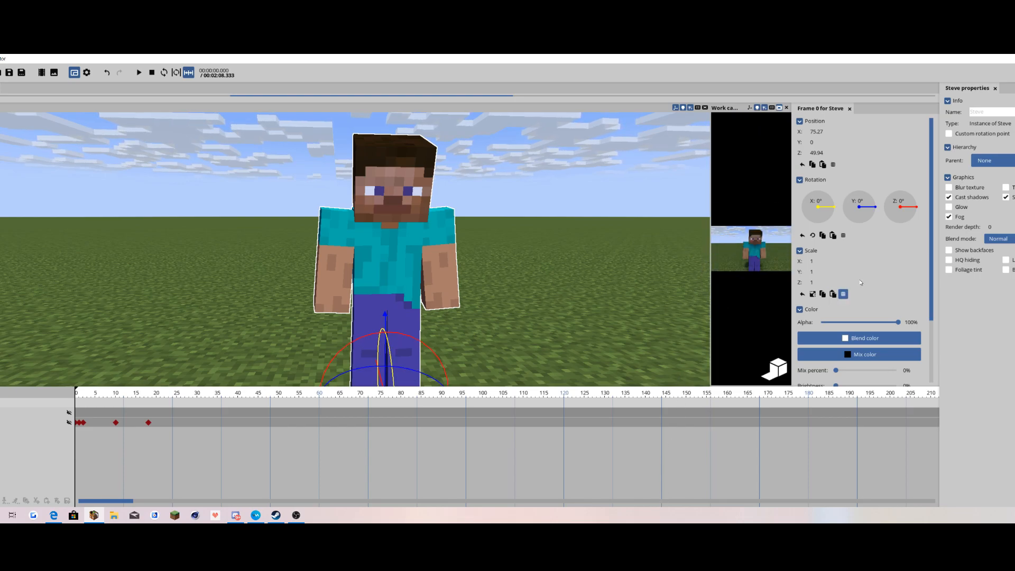
scroll(833, 294, "down", 3)
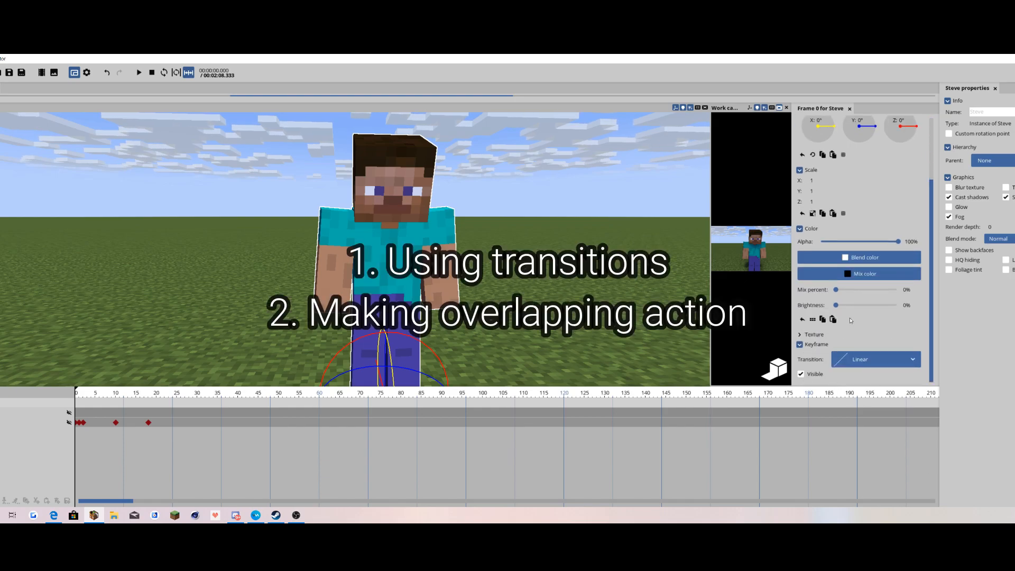
right_click_drag(394, 280, 394, 280)
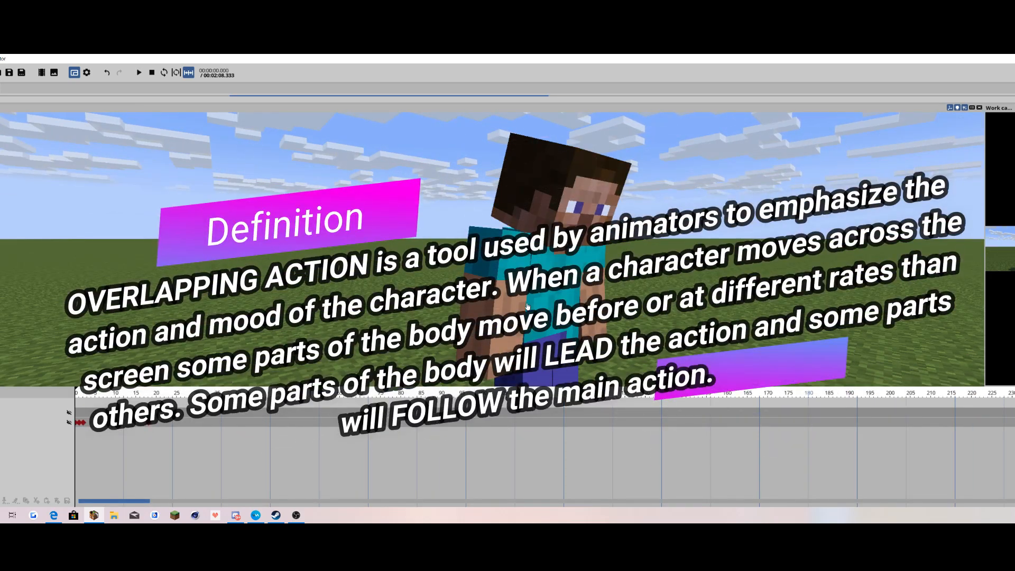
- Examine the keyframe timing of Steve's body, head and right arm, scrubbing the animation to frame 15
left_click(527, 306)
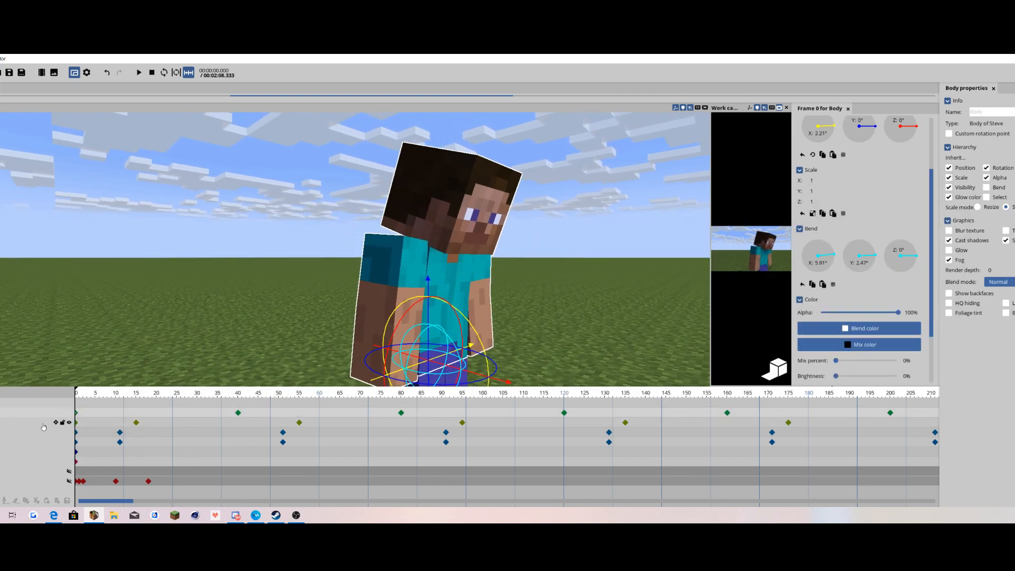
left_click(17, 433)
left_click(14, 423)
left_click(28, 413)
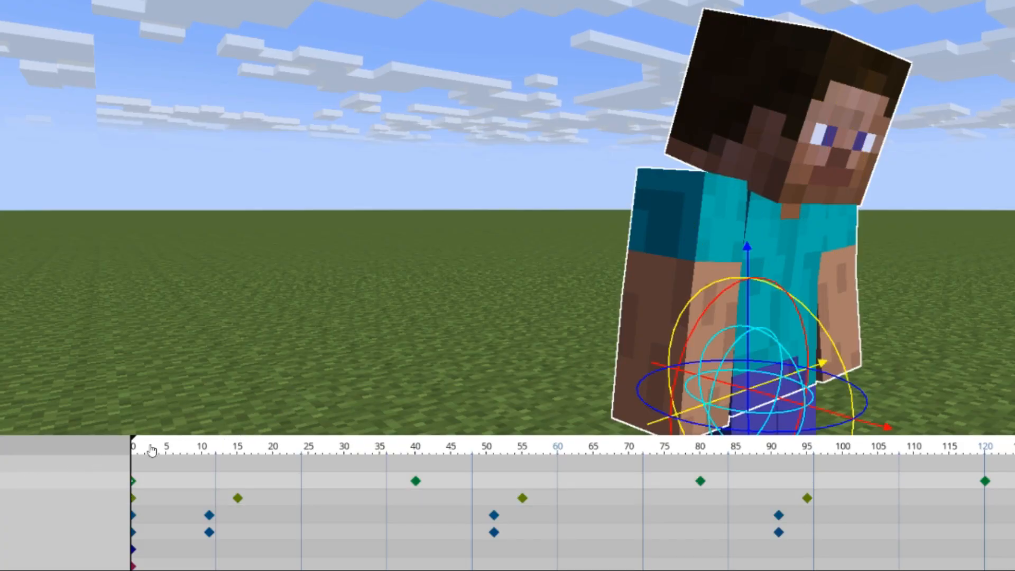
left_click_drag(151, 451, 255, 486)
left_click(238, 510)
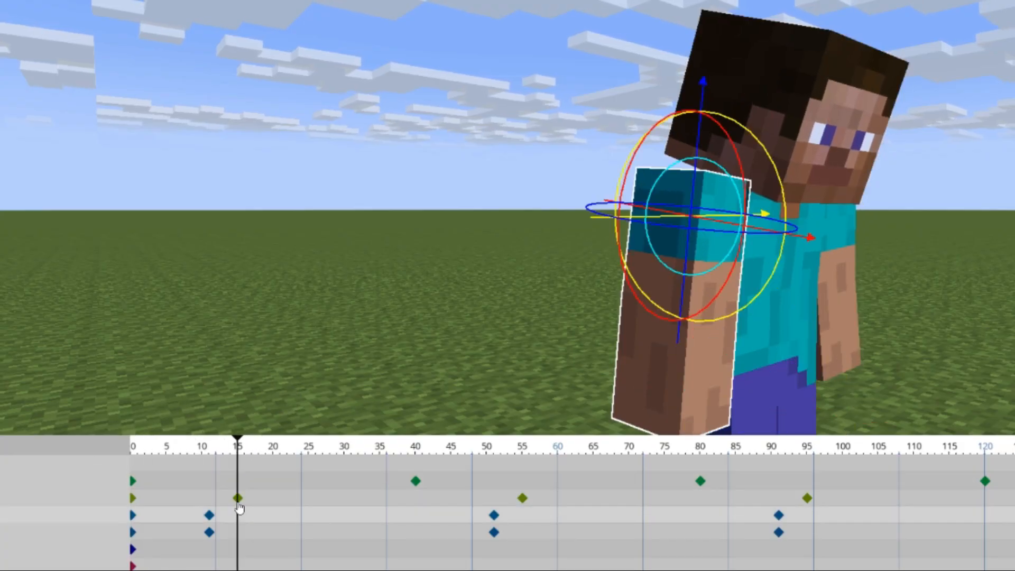
- Preview the head's motion by scrubbing the animation across the head keyframes and back to frame 0
left_click(238, 497)
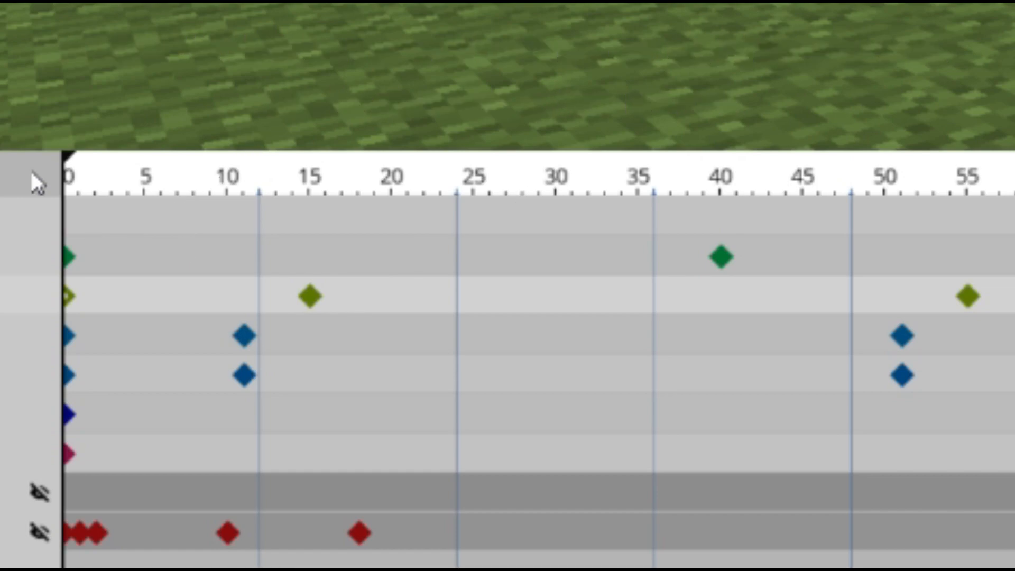
left_click_drag(75, 181, 1011, 417)
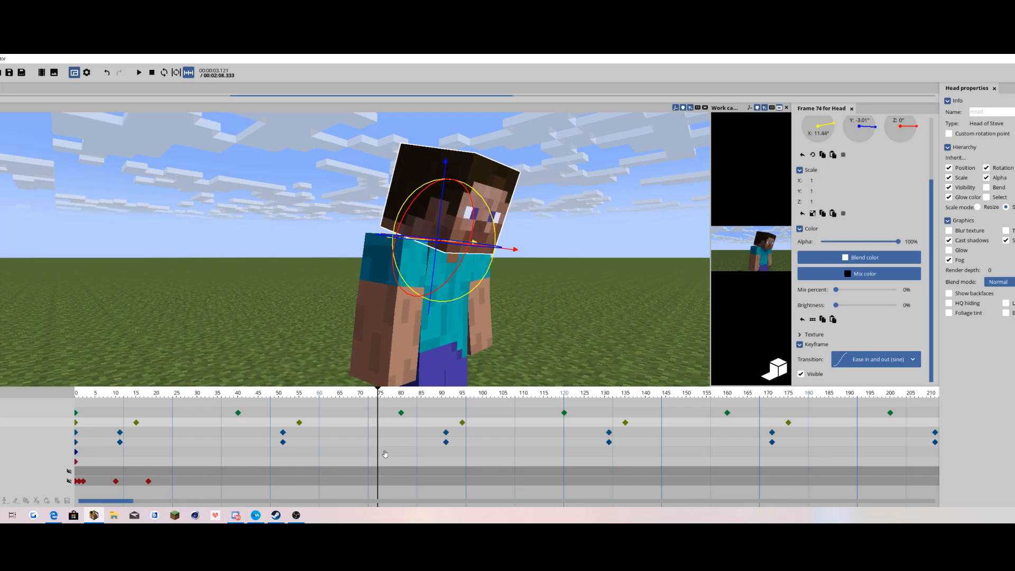
left_click_drag(385, 454, 1, 442)
- Try shifting all of the head's keyframes 14 frames earlier and preview the altered timing up to frame 96
left_click(91, 424)
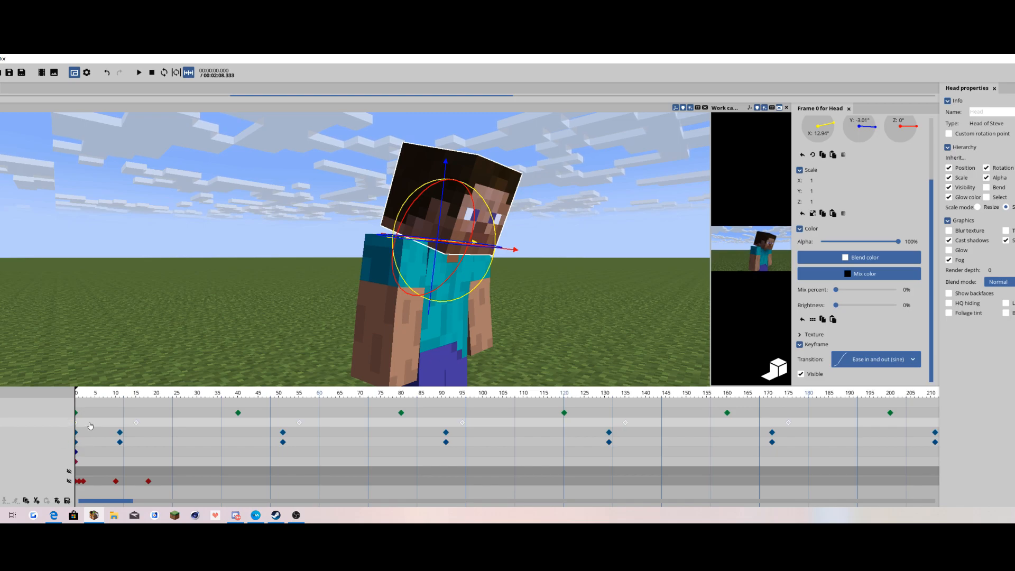
left_click_drag(130, 422, 79, 434)
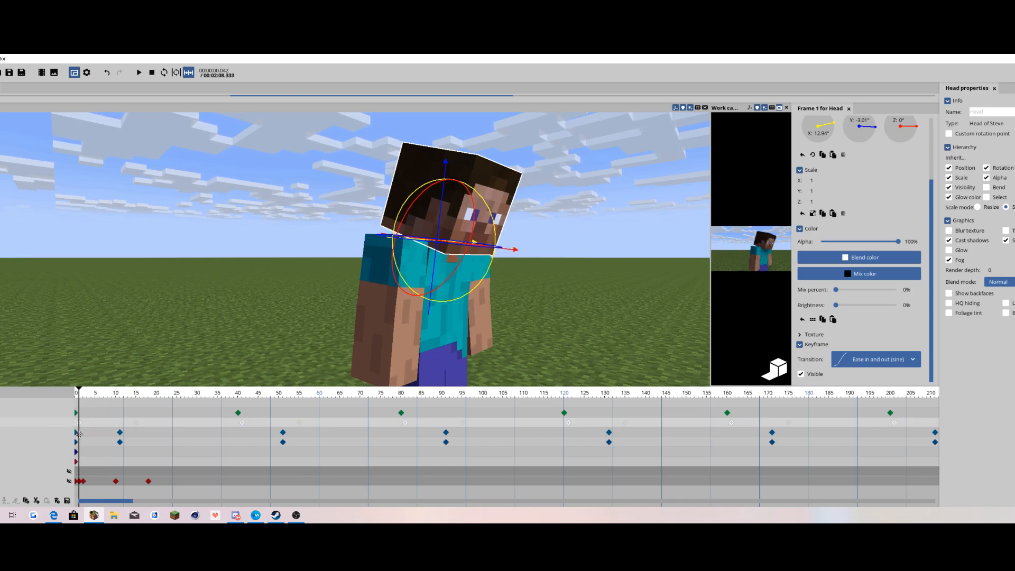
left_click_drag(79, 396, 466, 378)
mouse_move(517, 297)
left_mouse_down()
mouse_move(502, 298)
mouse_move(517, 296)
left_mouse_up()
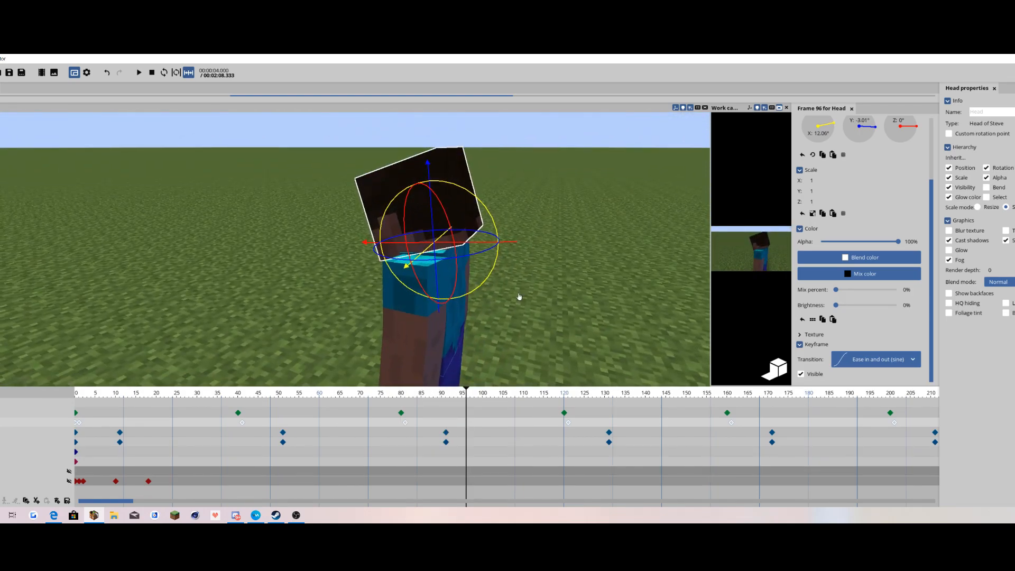
left_click_drag(209, 296, 288, 285)
left_click(207, 297)
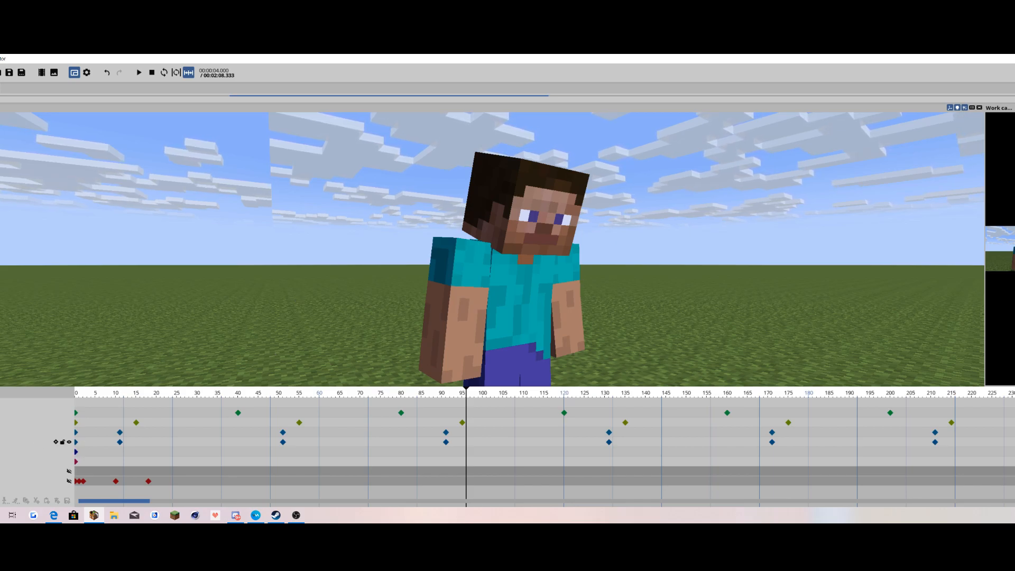
- Compare the timing of Steve's head and right arm, scrubbing the right arm's motion to frame 23
left_click(3, 441)
left_click(3, 422)
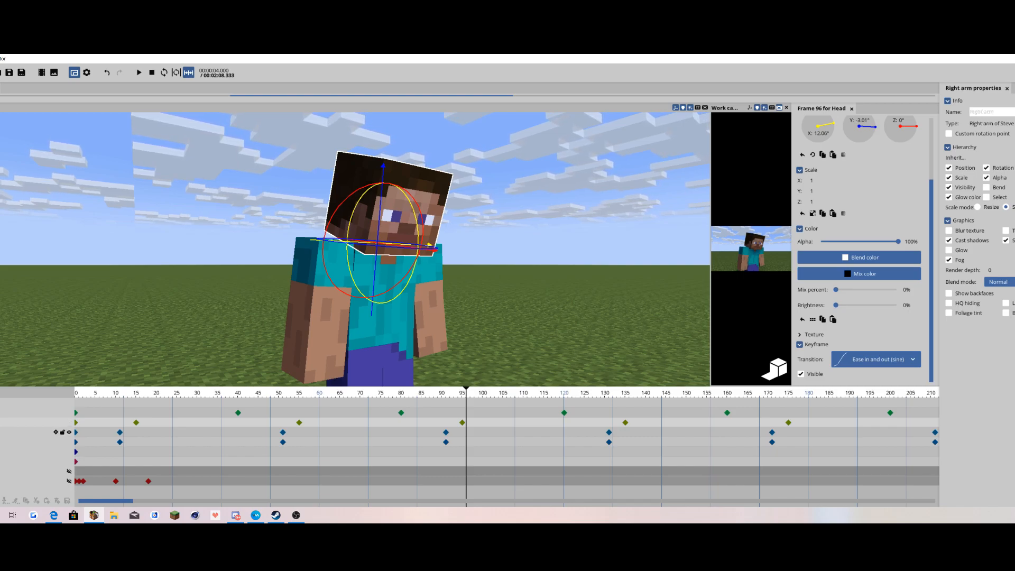
left_click(2, 432)
left_click_drag(200, 394, 396, 329)
mouse_move(321, 358)
left_mouse_down()
mouse_move(224, 355)
mouse_move(319, 373)
left_mouse_up()
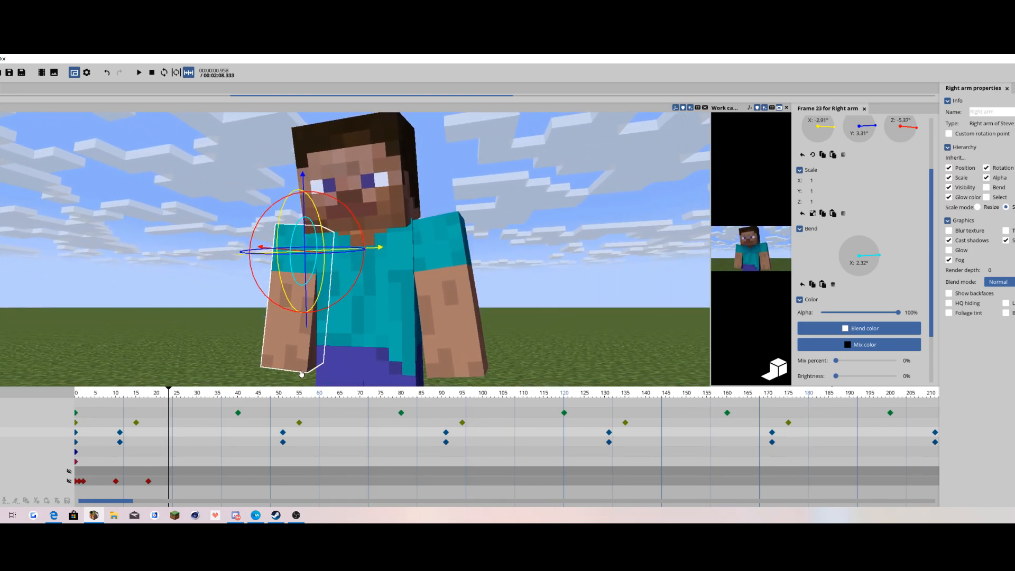
- Scrub the animation to frame 56 and examine the pose of Steve's body and arms
left_click_drag(163, 394, 303, 378)
left_click(365, 312)
left_click_drag(364, 312, 294, 265)
left_click(340, 264)
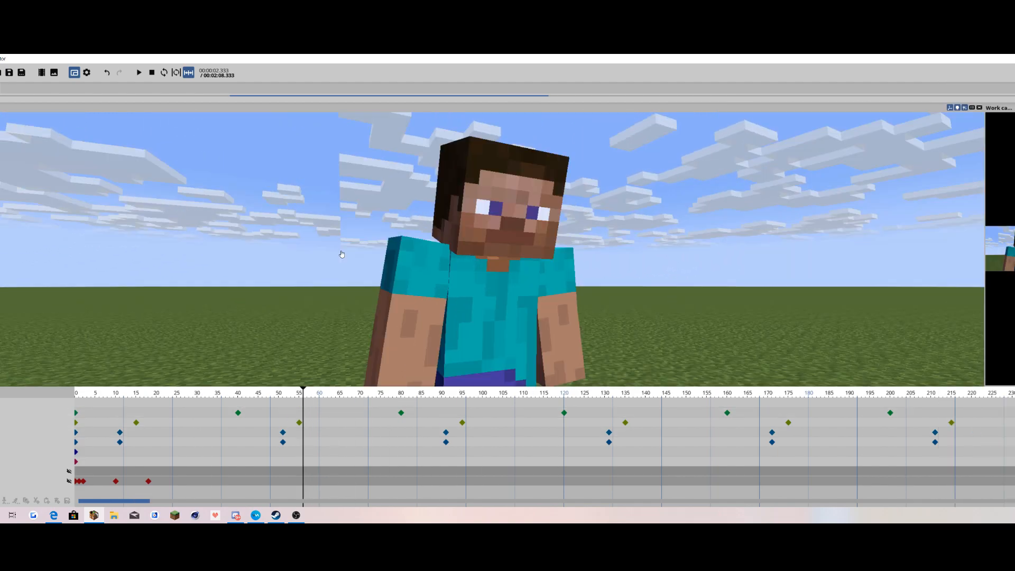
left_click(390, 238)
left_click(387, 231)
left_click(347, 322)
right_click_drag(361, 255, 361, 261)
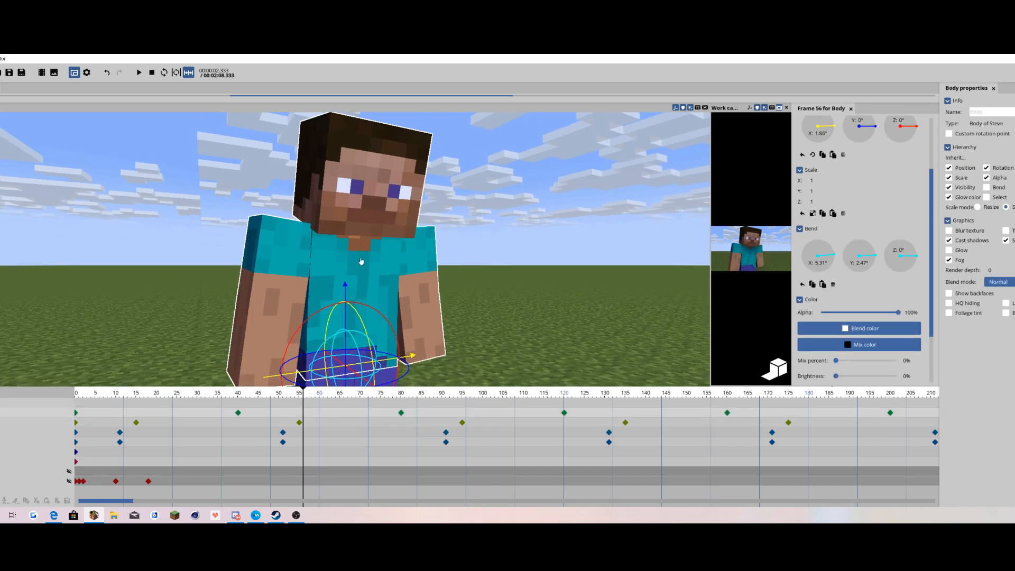
- Add a second Steve character in front of the animated one, with its starting keyframe at frame 0
left_click(372, 170)
right_click_drag(372, 170, 328, 218)
right_click_drag(406, 270, 346, 297)
left_click(357, 296)
left_click(376, 304)
left_click(419, 199)
left_click(296, 217)
right_click_drag(295, 217, 288, 220)
left_click(287, 221)
mouse_move(288, 220)
left_mouse_down()
mouse_move(201, 205)
mouse_move(279, 232)
left_mouse_up()
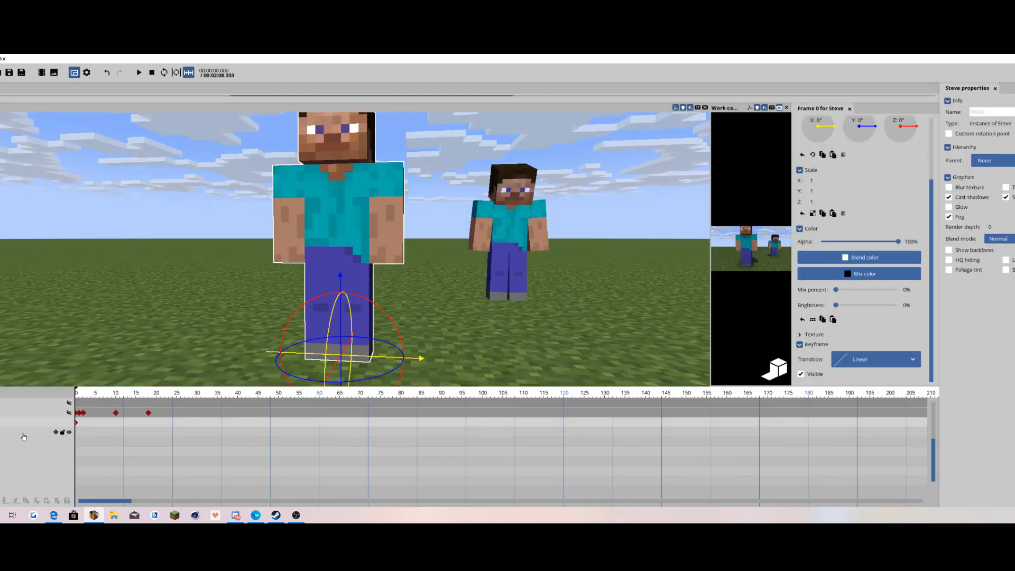
- Pose the second Steve's right and left arms at frame 0, rotating each one slightly
right_click_drag(74, 278, 294, 198)
left_click(294, 198)
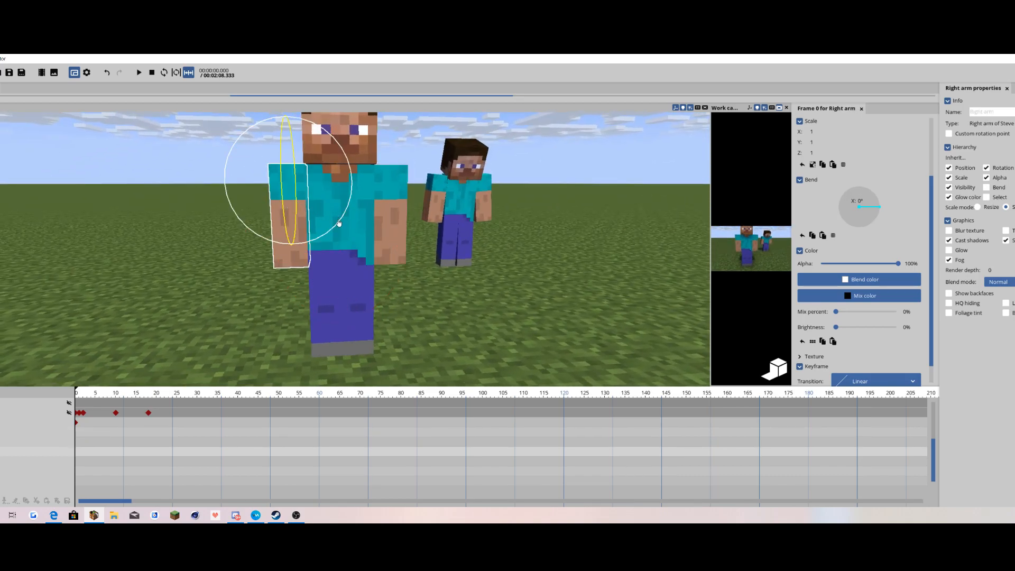
left_click_drag(371, 227, 359, 242)
left_click(379, 227)
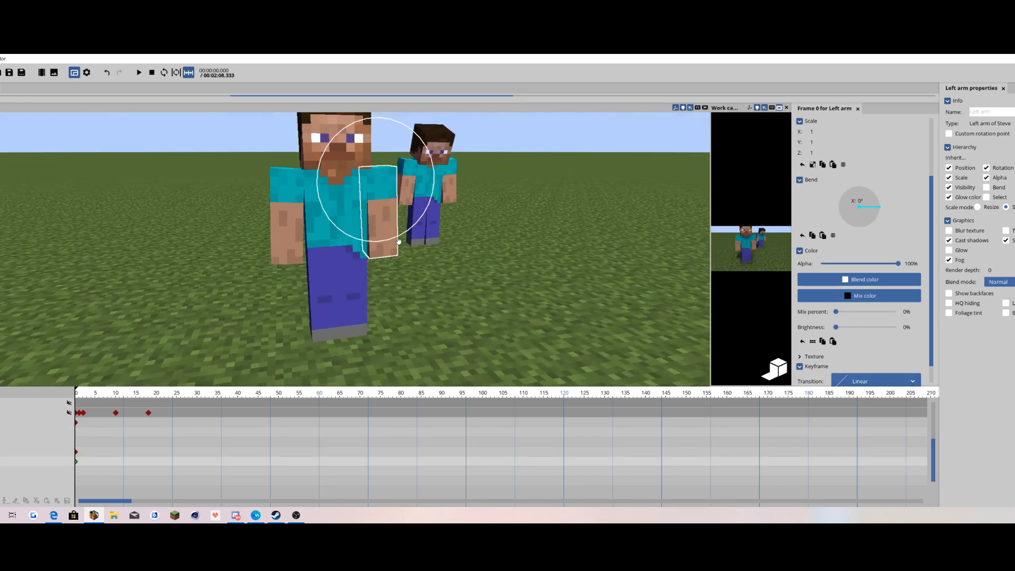
- Pose the second Steve's legs slightly apart at frame 0
left_click(331, 298)
left_click(355, 303)
left_click(307, 296)
left_click_drag(355, 306, 349, 275)
left_click(366, 273)
- Pose the second Steve's upper body at frame 0, bending the body 4.65° on the X axis
left_click(356, 229)
left_click_drag(349, 274, 343, 272)
left_click_drag(343, 273, 420, 267)
left_click(346, 196)
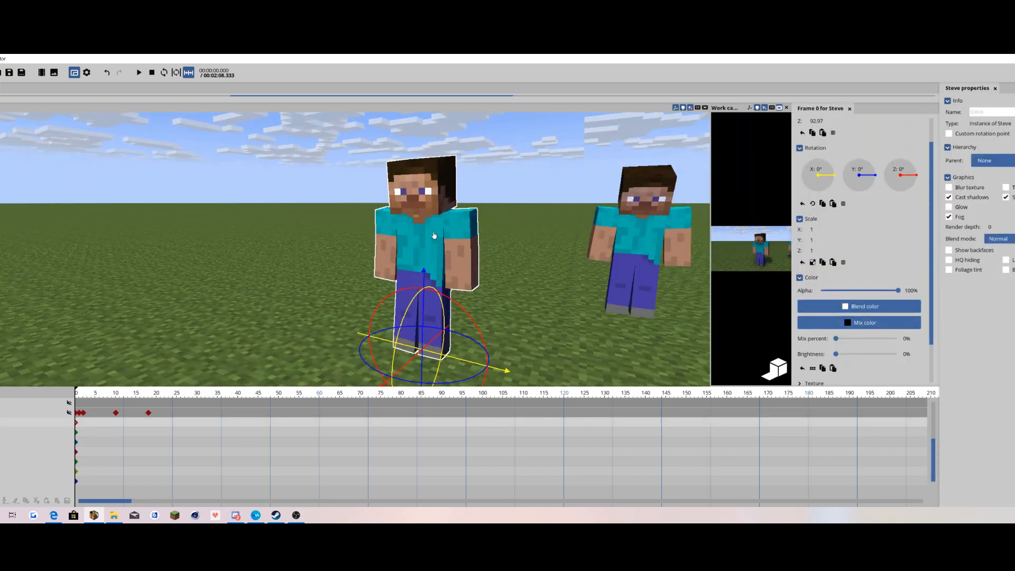
left_click(437, 235)
right_click_drag(449, 194, 449, 221)
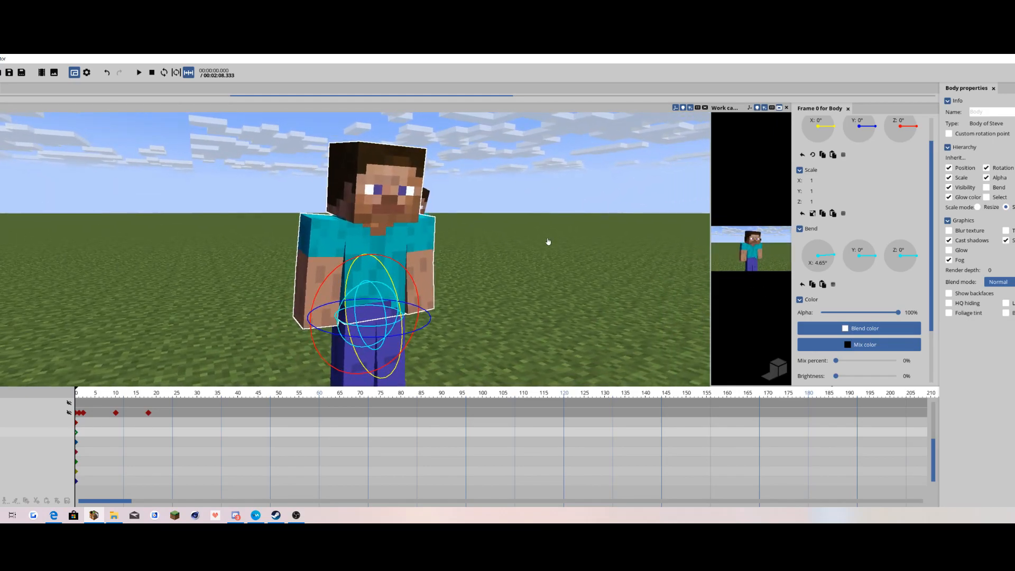
right_click_drag(548, 242, 688, 326)
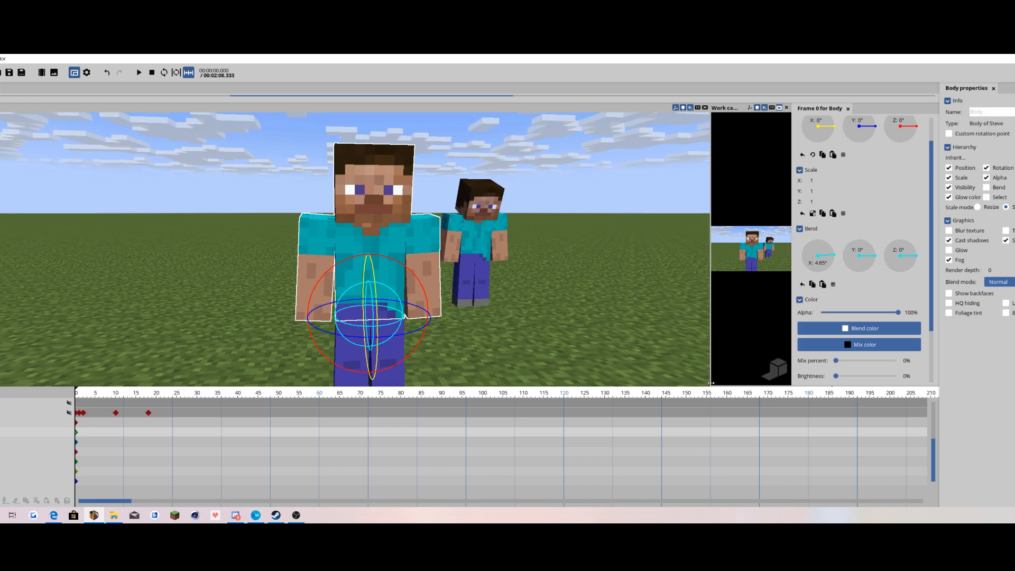
- Try scaling the second Steve's body uniformly to 0.17 and 1.02, undo both changes and separate the scale axes again
left_click(812, 213)
left_click_drag(820, 181, 675, 205)
key("ctrl+z")
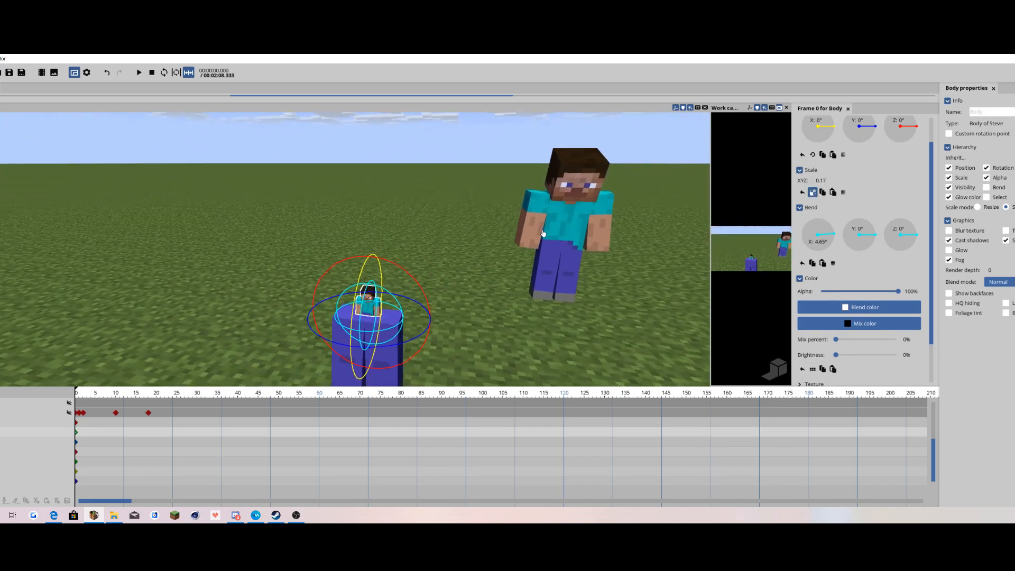
left_click_drag(846, 177, 848, 177)
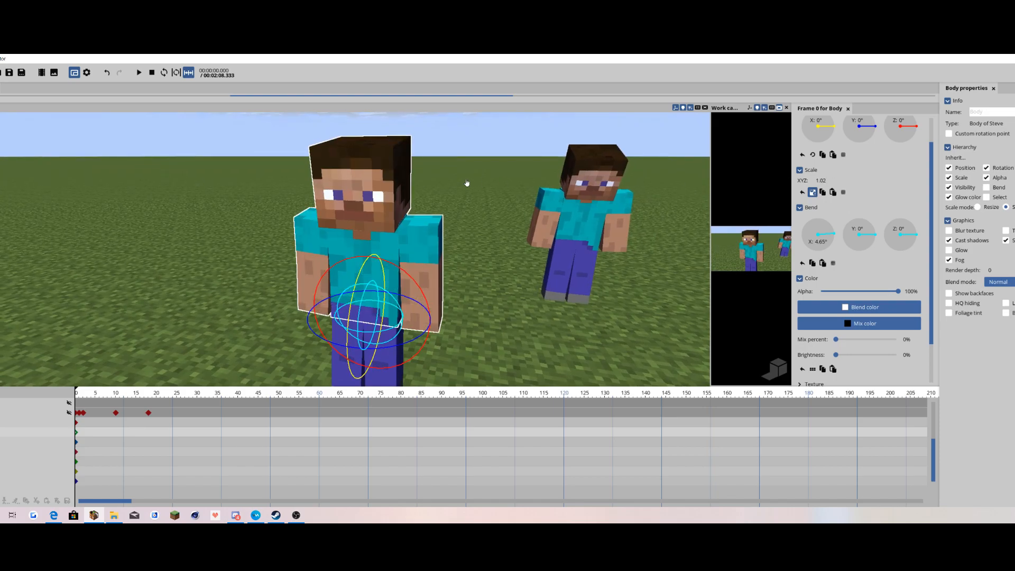
key("ctrl+z")
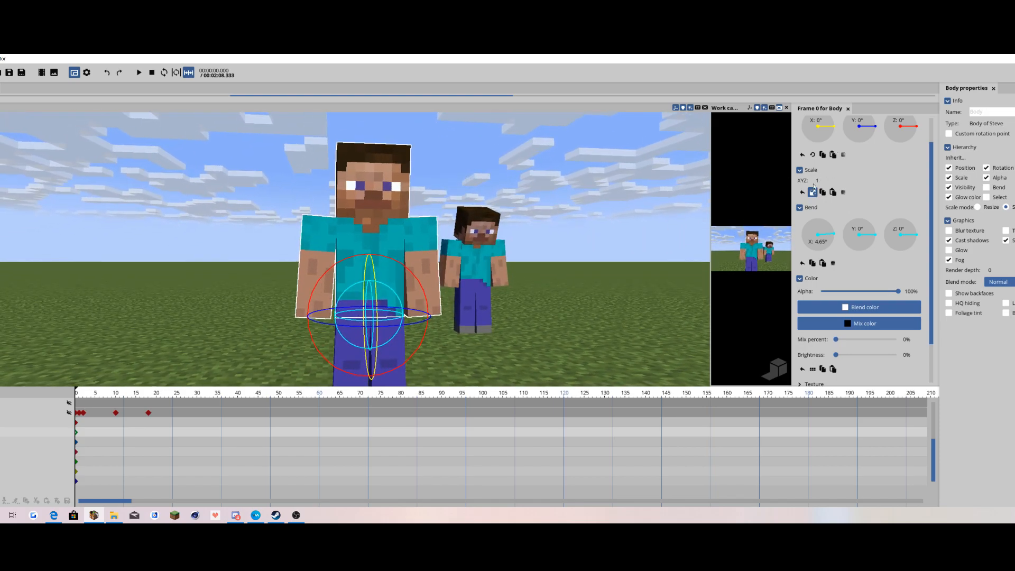
left_click(812, 191)
right_click_drag(516, 194, 491, 210)
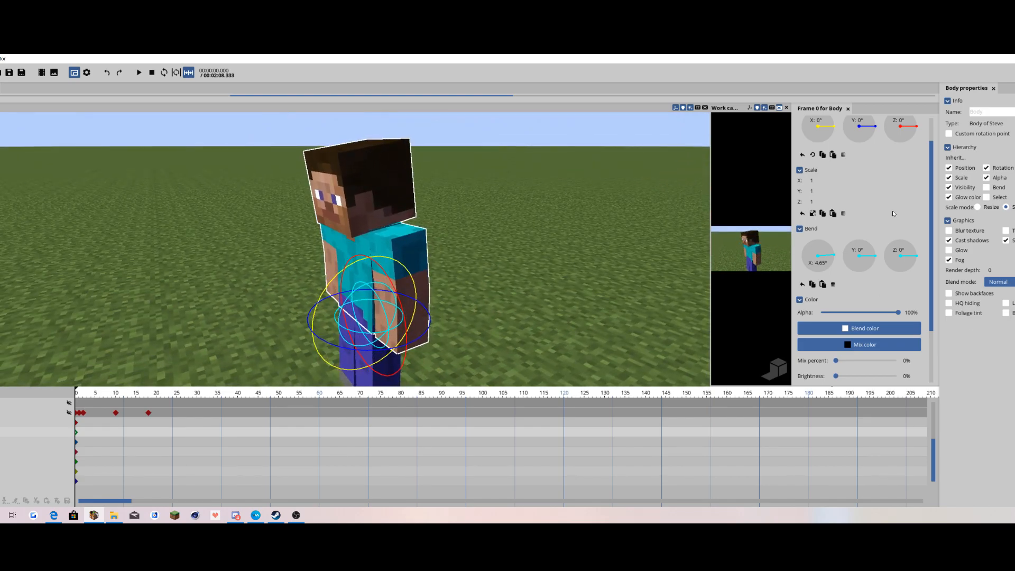
- Link the body's scale axes, try rotating the body to -2.12° on the X axis and undo the rotation
left_click(812, 214)
scroll(885, 132, "up", 2)
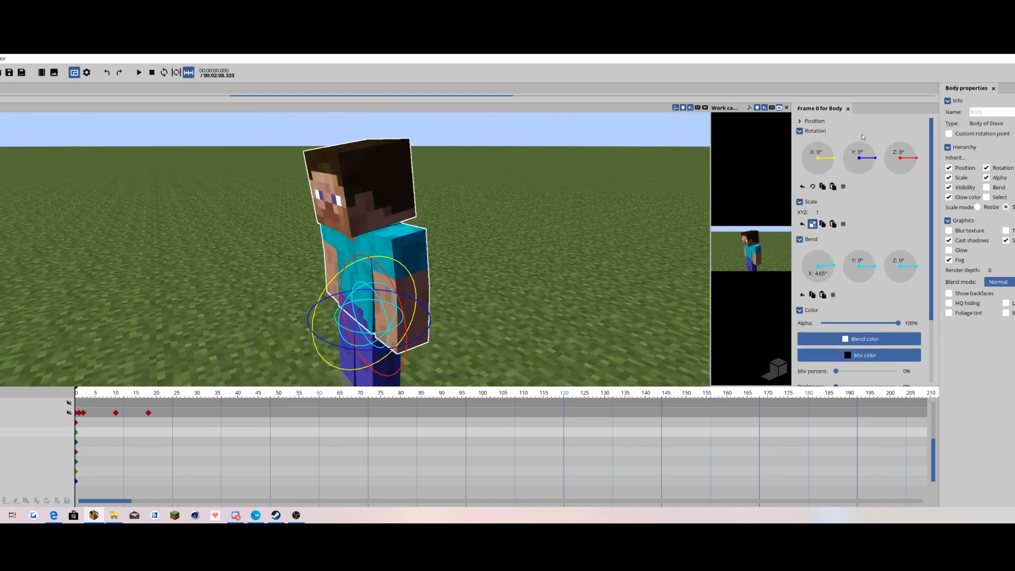
left_click_drag(491, 222, 465, 214)
left_click_drag(406, 263, 408, 265)
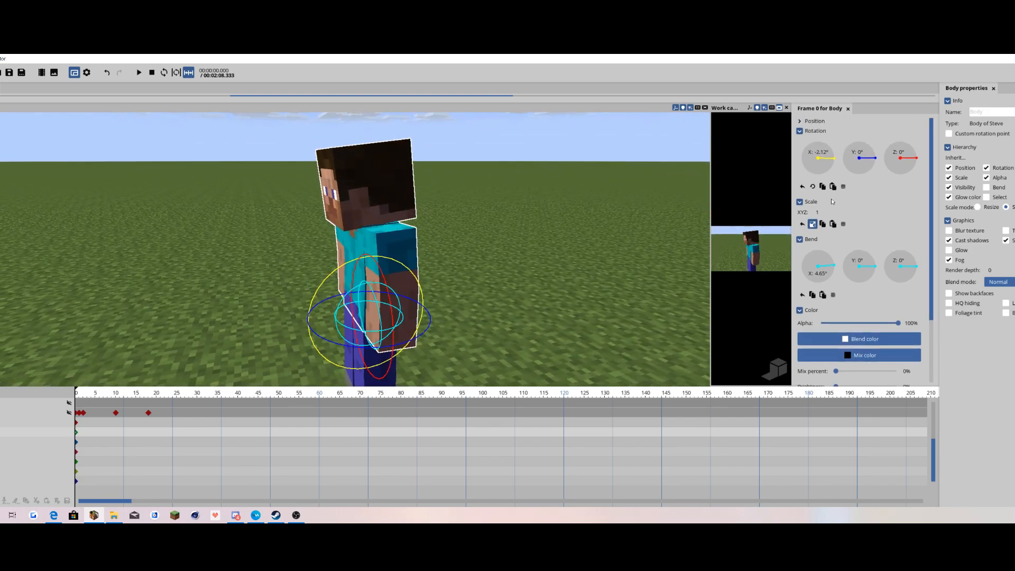
key("ctrl+z")
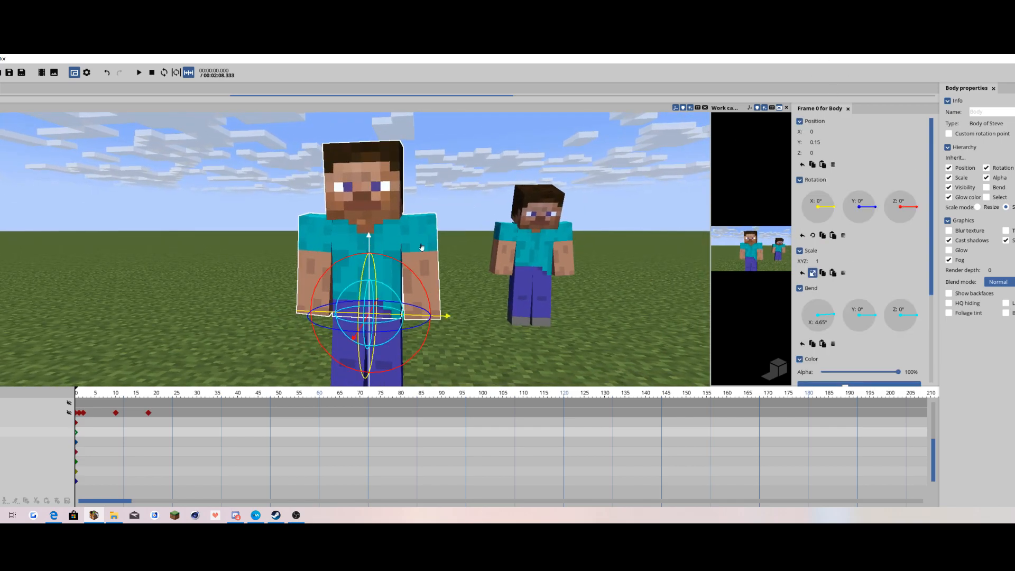
- Disable the body's position controls and separate its scale into individual X, Y and Z values
left_click(799, 121)
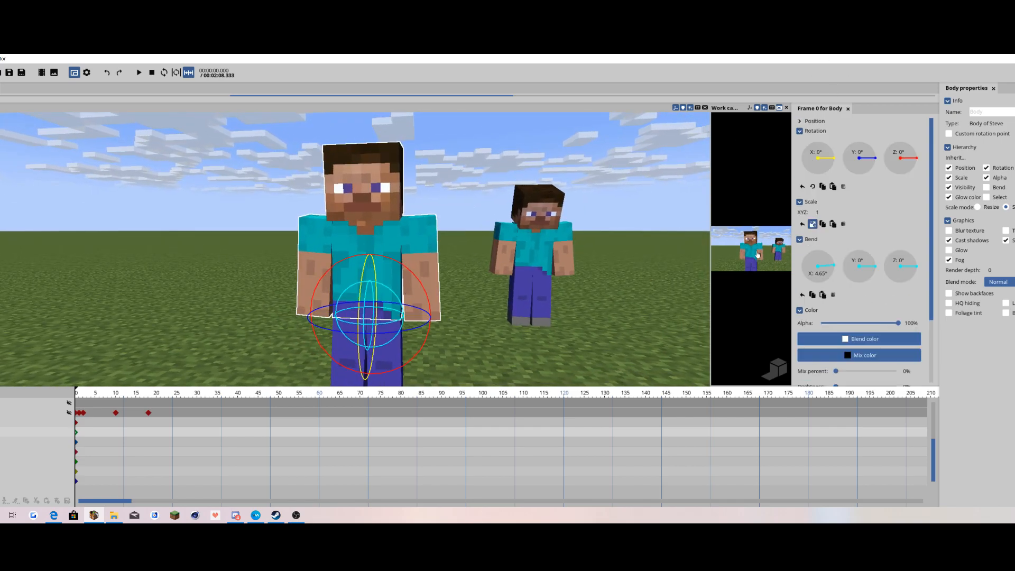
left_click(815, 227)
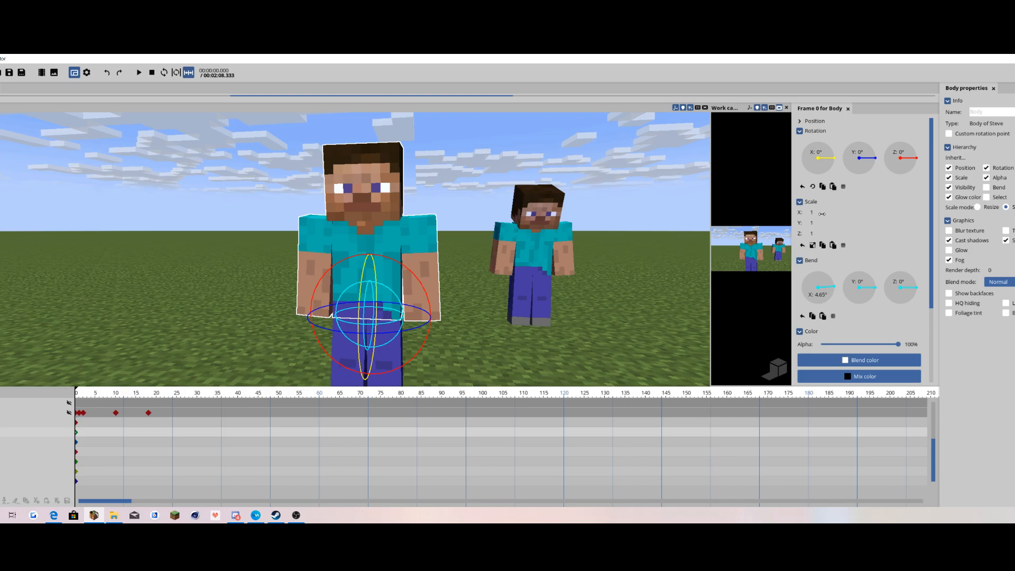
- At frame 40, rotate the second Steve's body to -0.86° on the X axis with a 3.71° X bend, and play back the motion
left_click_drag(822, 223, 823, 221)
middle_click_drag(466, 236, 447, 233)
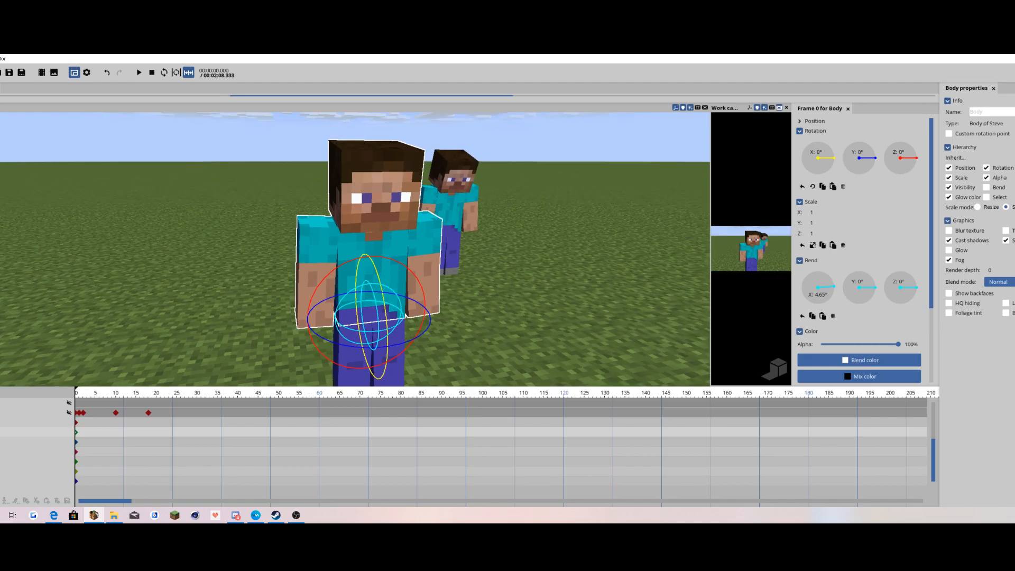
middle_click_drag(448, 233, 95, 369)
left_click_drag(125, 403, 240, 404)
left_click_drag(468, 262, 394, 293)
key("space")
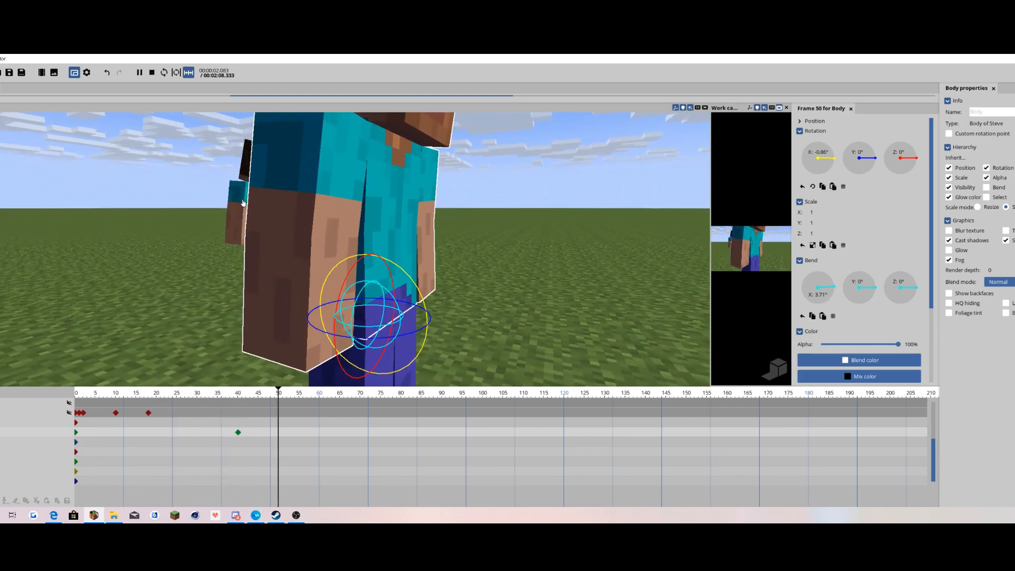
key("space")
left_click_drag(301, 463, 466, 364)
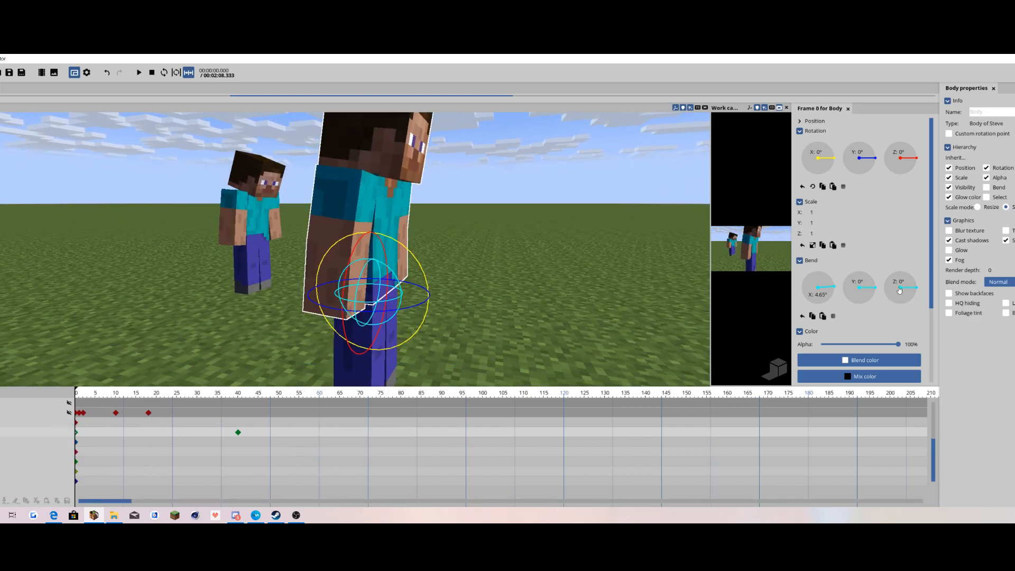
- Browse the transition types available for the body's keyframe at frame 0
scroll(895, 292, "down", 4)
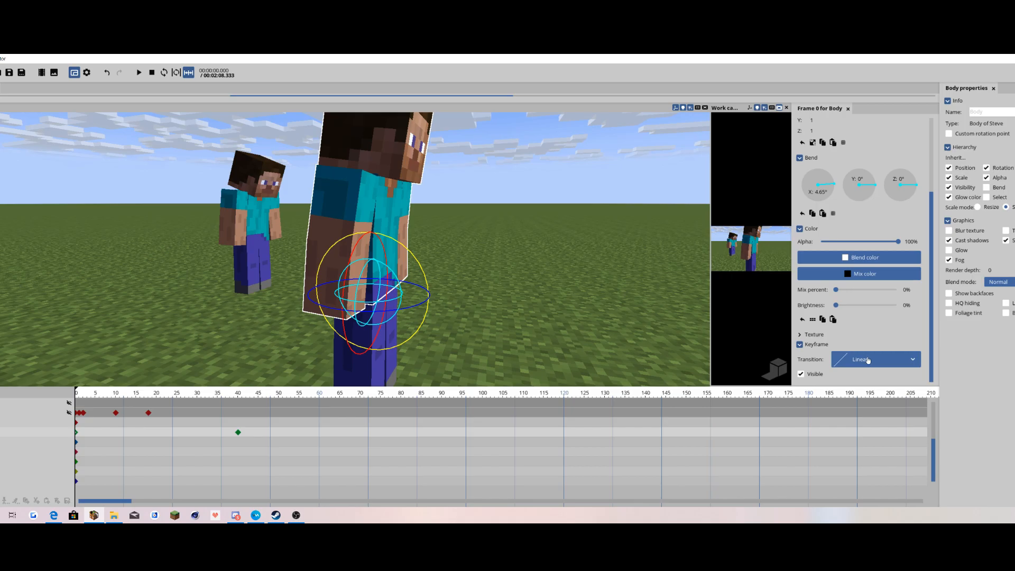
left_click(867, 360)
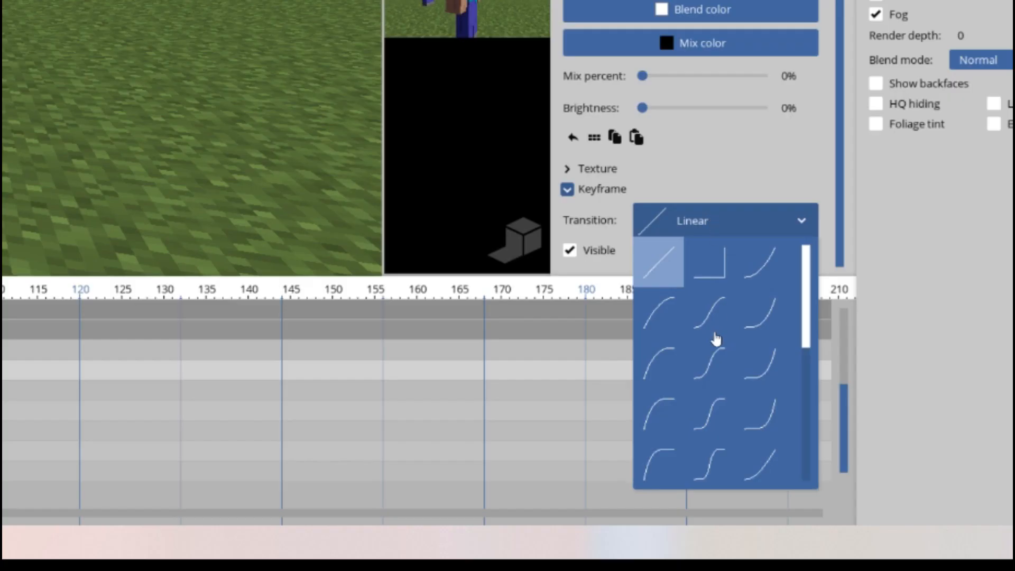
scroll(716, 335, "down", 5)
scroll(722, 335, "up", 5)
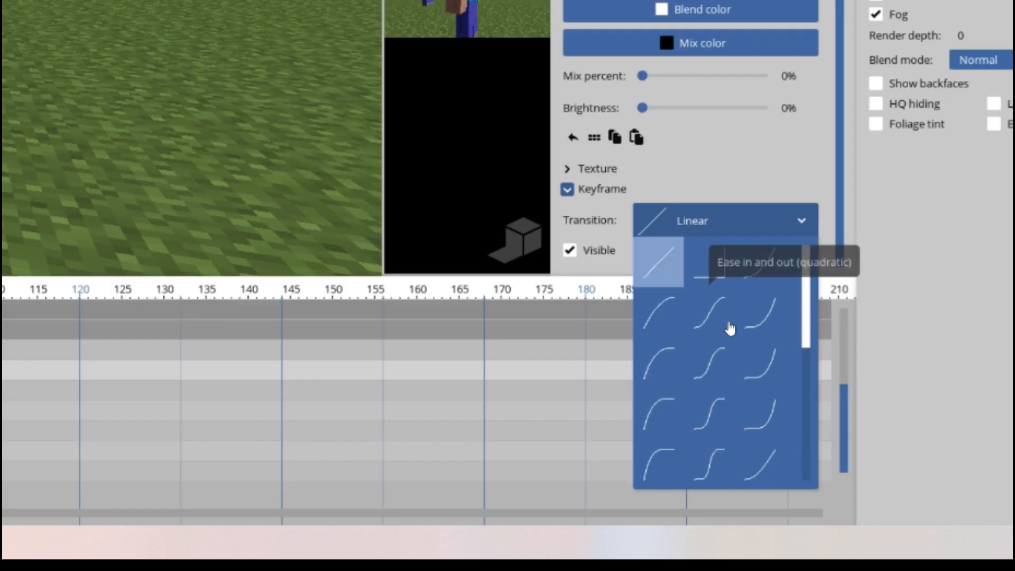
left_click(687, 220)
left_click(696, 220)
scroll(714, 351, "down", 5)
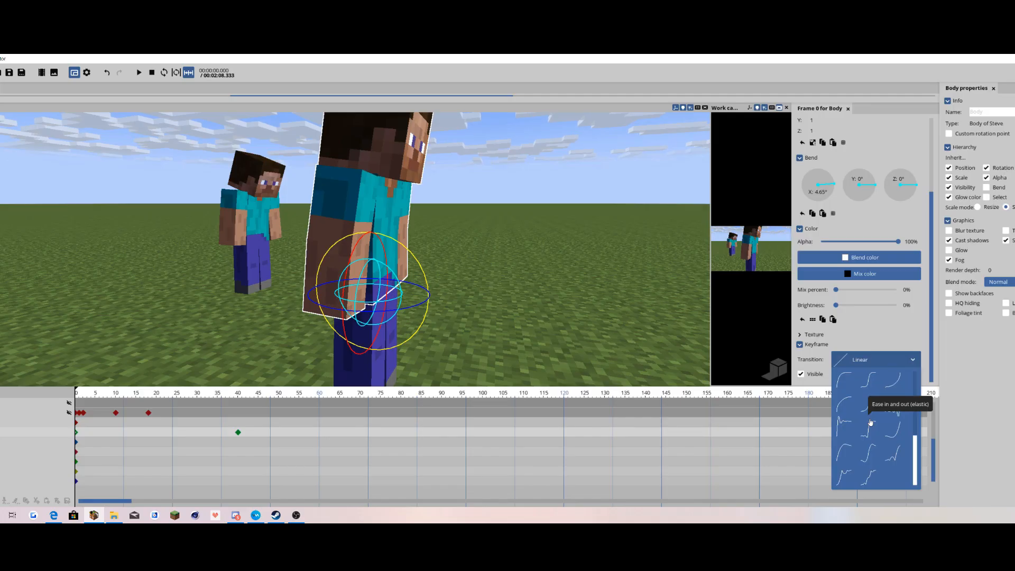
left_click(564, 268)
- Play back the body's linear motion between the keyframes at frames 0 and 40 from the start
left_click_drag(563, 268, 455, 301)
left_click(238, 433)
left_click_drag(436, 264, 479, 233)
left_click_drag(422, 258, 396, 232)
left_click_drag(120, 394, 42, 401)
key("space")
left_click_drag(95, 292, 42, 312)
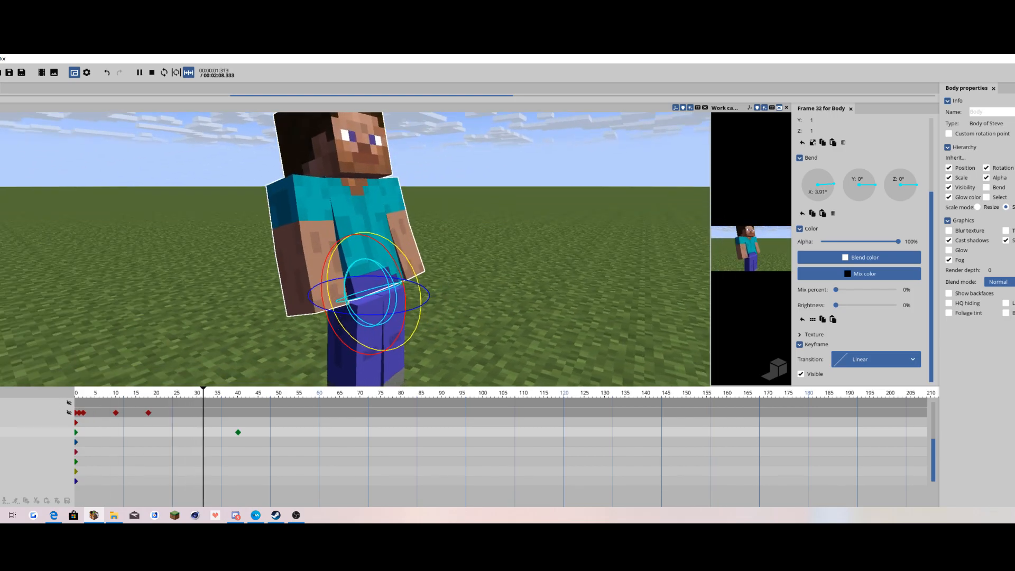
key("space")
key("space")
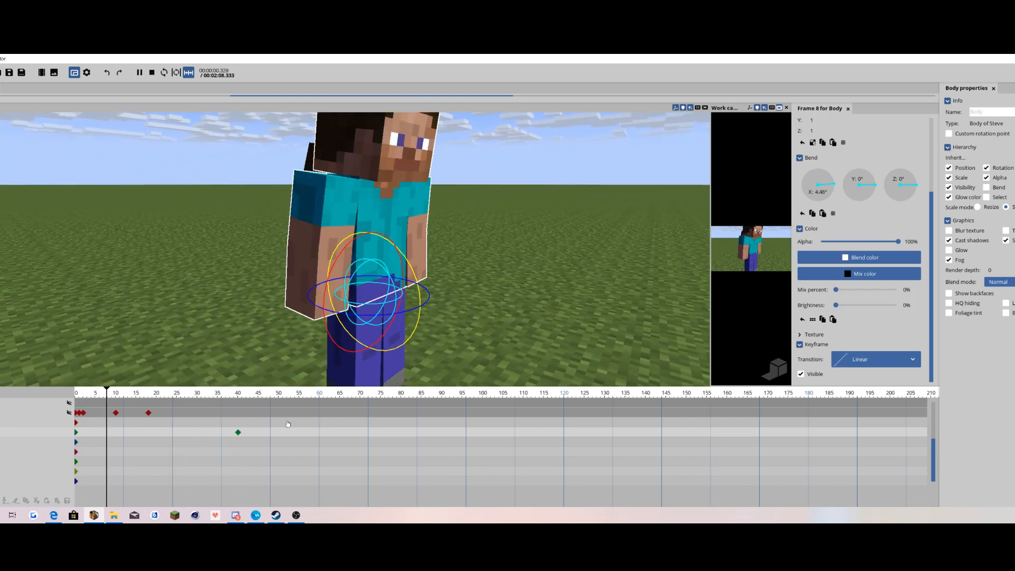
key("space")
- Look through the easing curves offered for the body's keyframes without choosing one
right_click(293, 420)
scroll(364, 415, "down", 3)
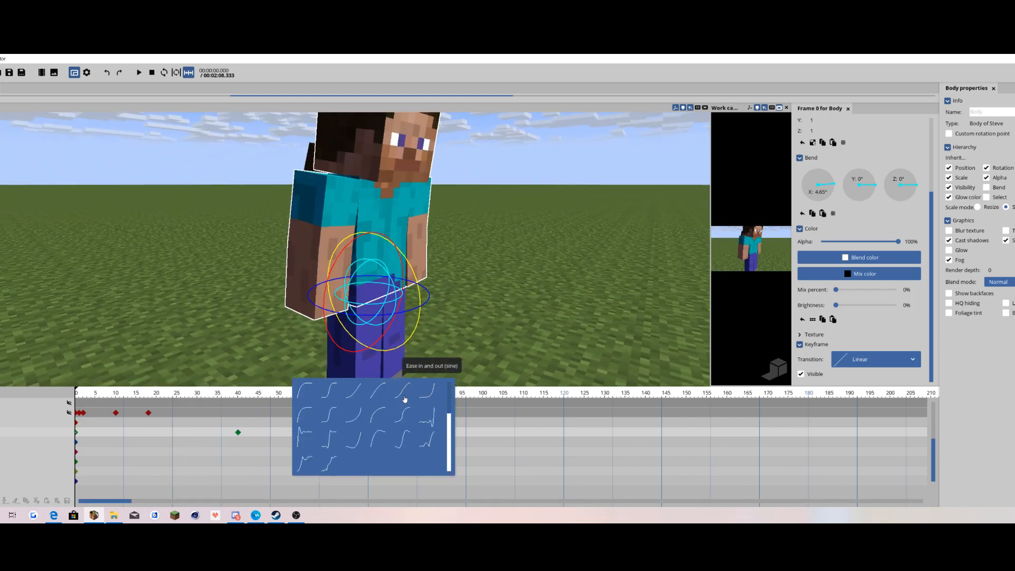
left_click(789, 346)
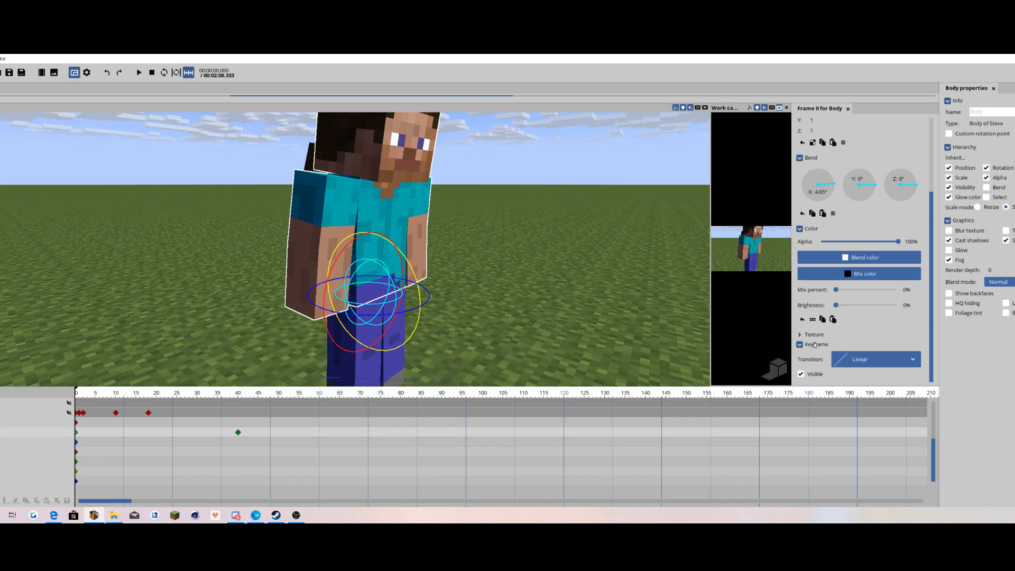
left_click(833, 358)
left_click(355, 451)
right_click(181, 444)
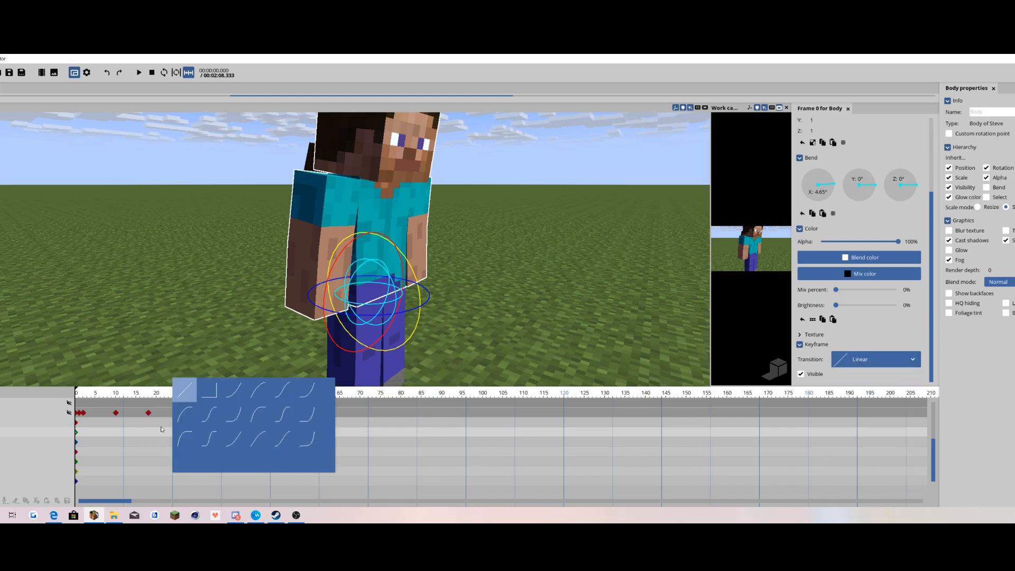
right_click(118, 434)
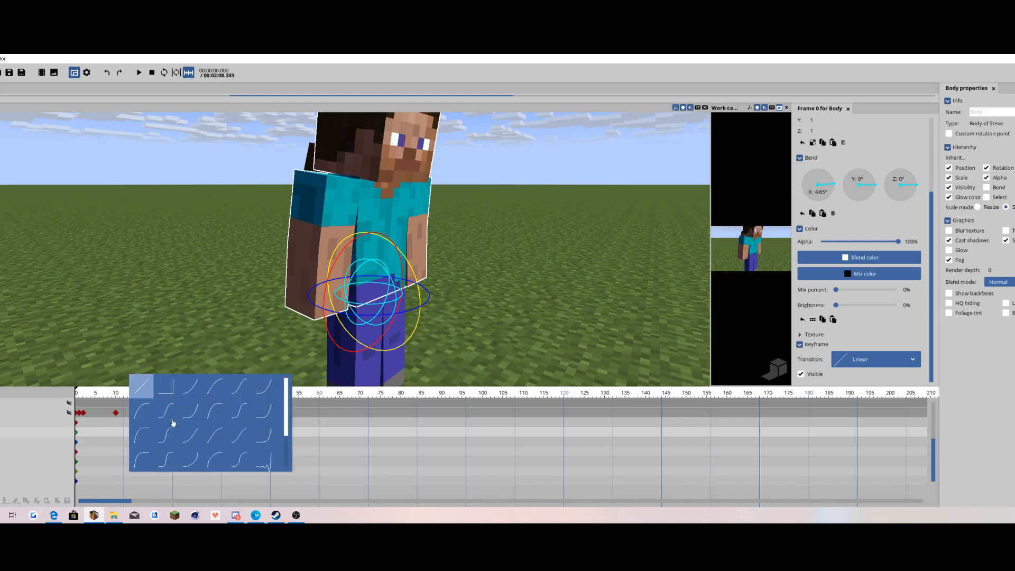
scroll(181, 418, "down", 2)
scroll(223, 431, "up", 1)
left_click(136, 437)
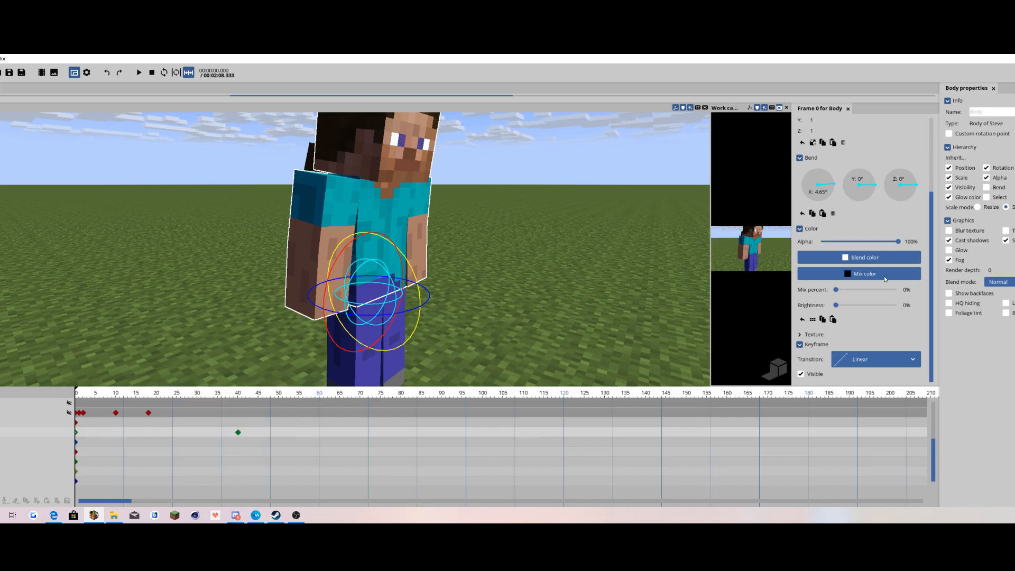
- Set the transition of the body's frame 0 keyframe to Ease in and out (sine) and compare its playback with the linear motion
left_click(875, 359)
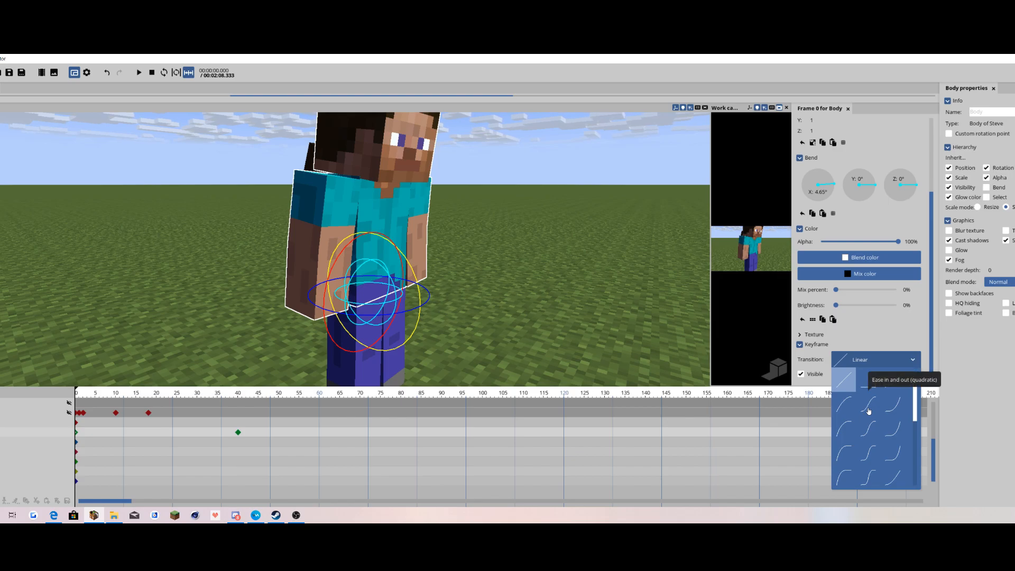
scroll(877, 408, "down", 1)
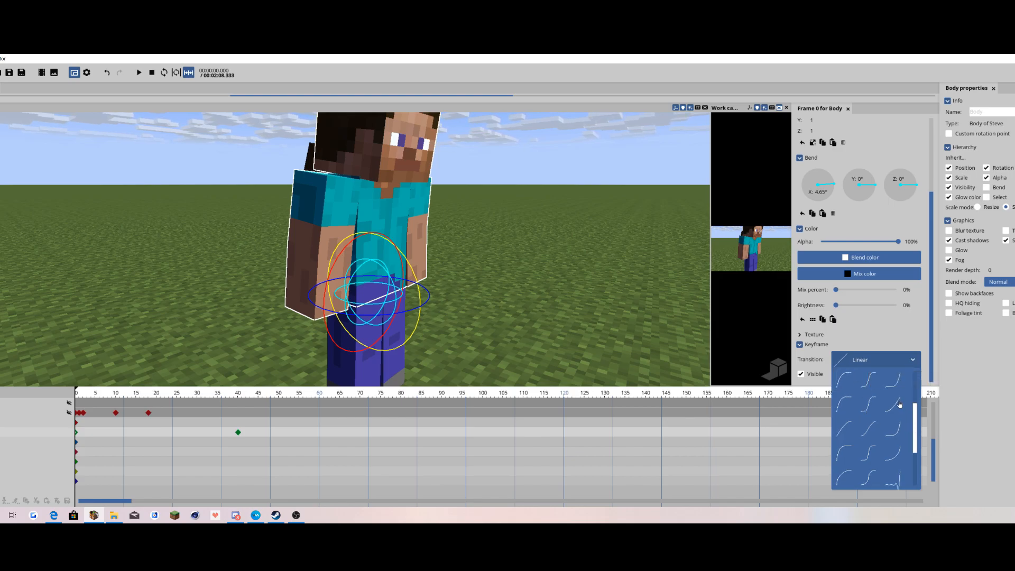
left_click(874, 428)
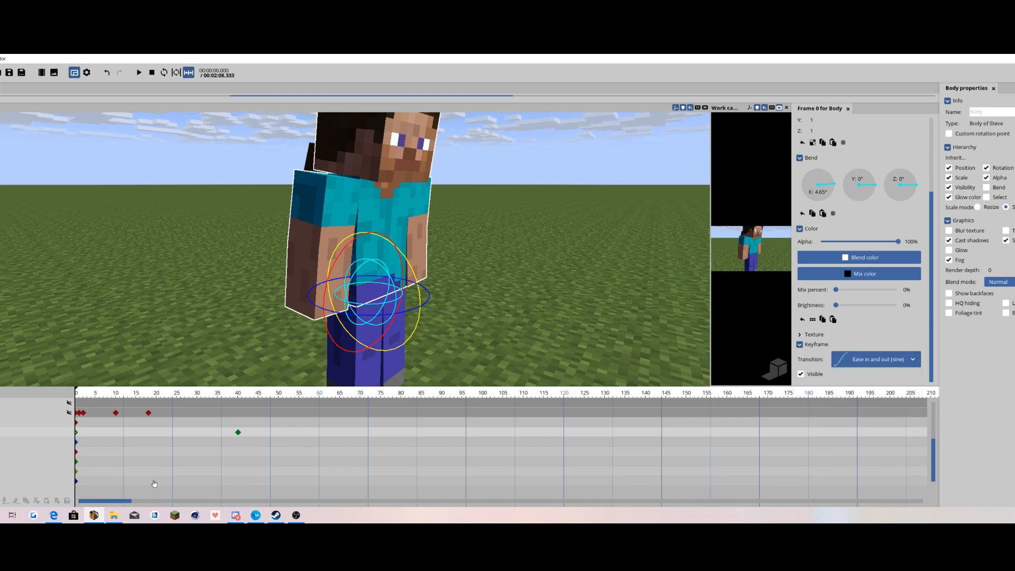
key("space")
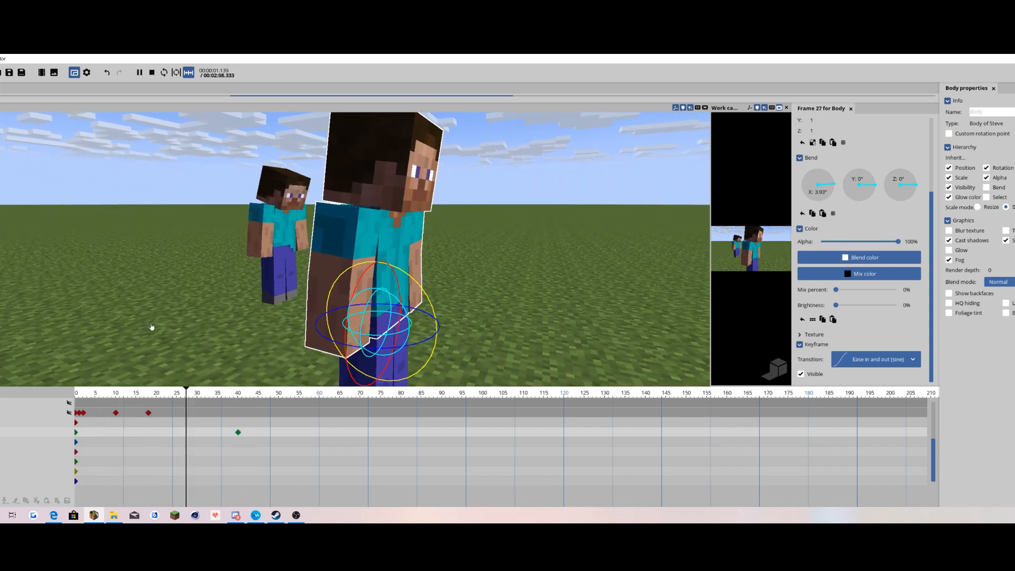
key("space")
key("space")
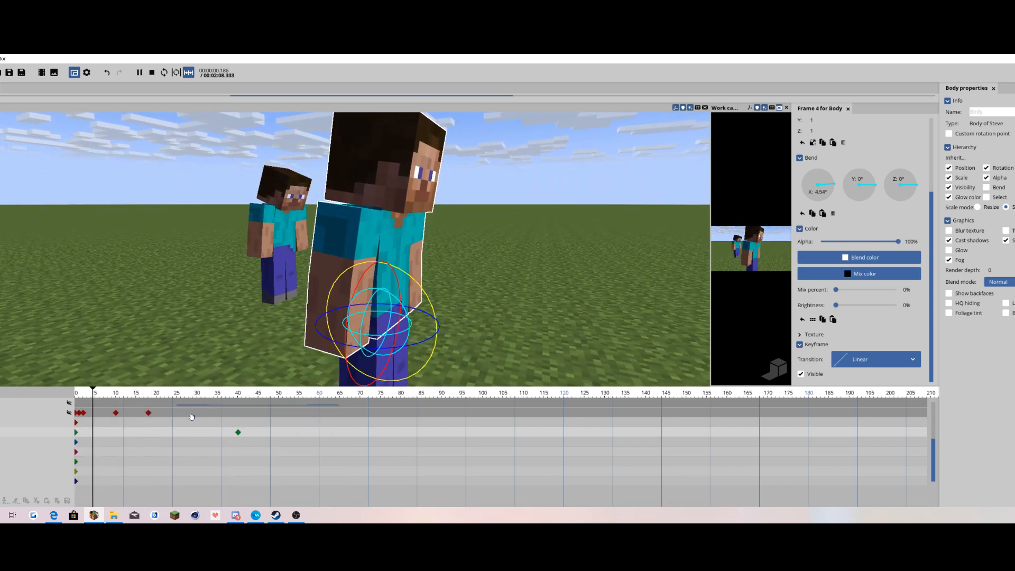
key("space")
left_click(188, 435)
left_click(277, 419)
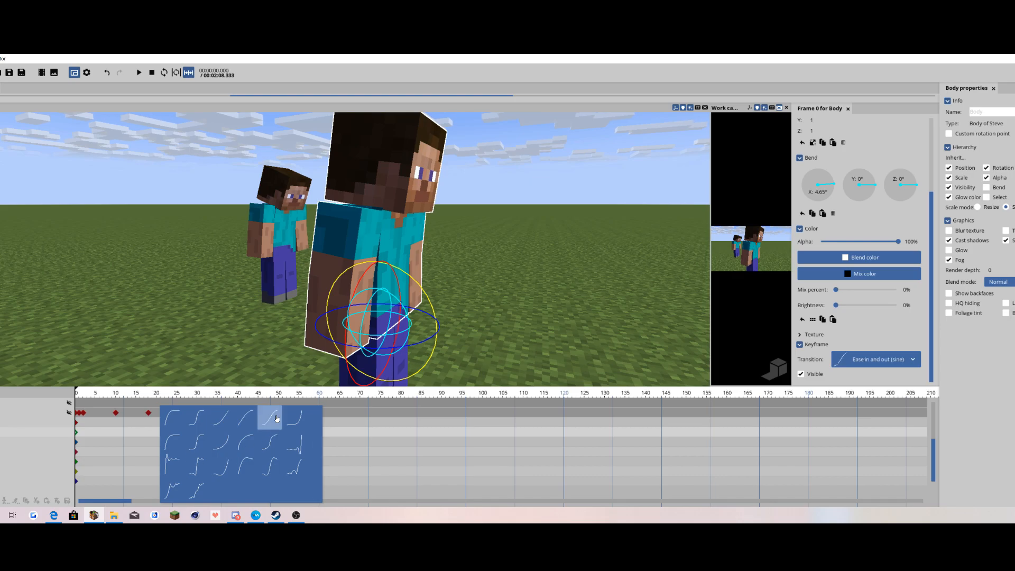
key("space")
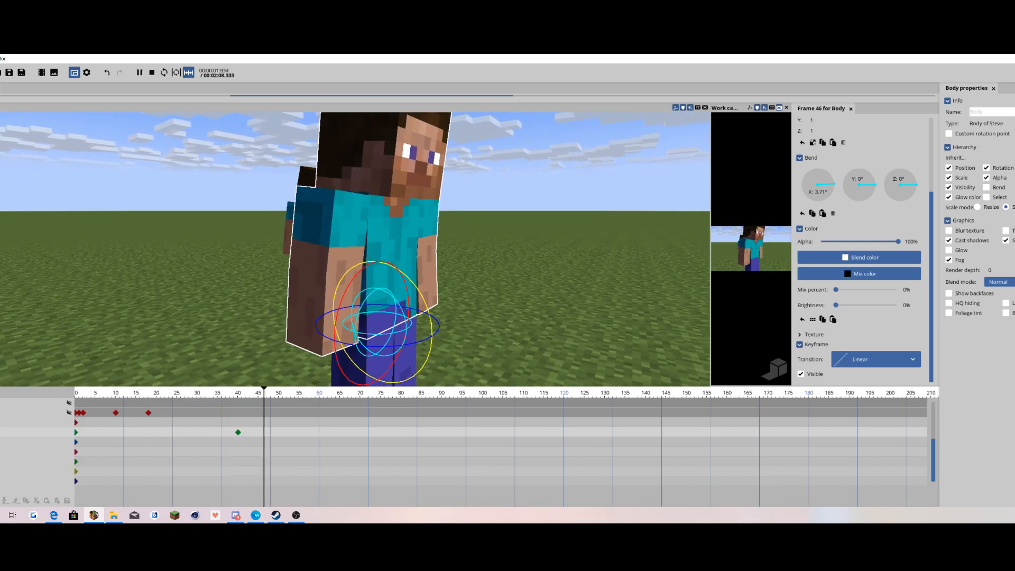
key("space")
- Copy the body's keyframes at frames 0 and 40 to frame 80 onward and apply Ease in and out (sine) to all body keyframes
left_click_drag(283, 433, 70, 434)
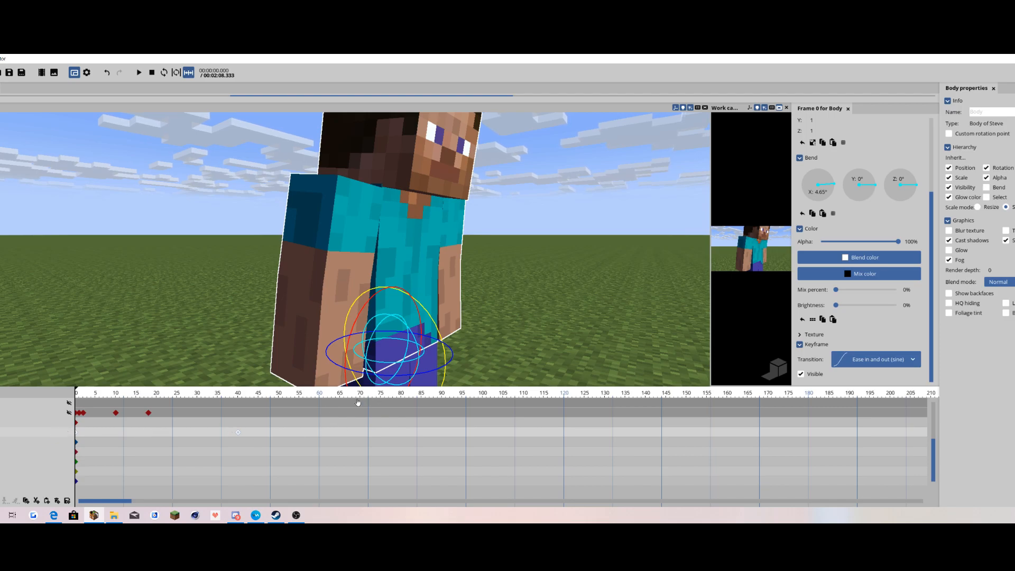
left_click_drag(358, 399, 399, 399)
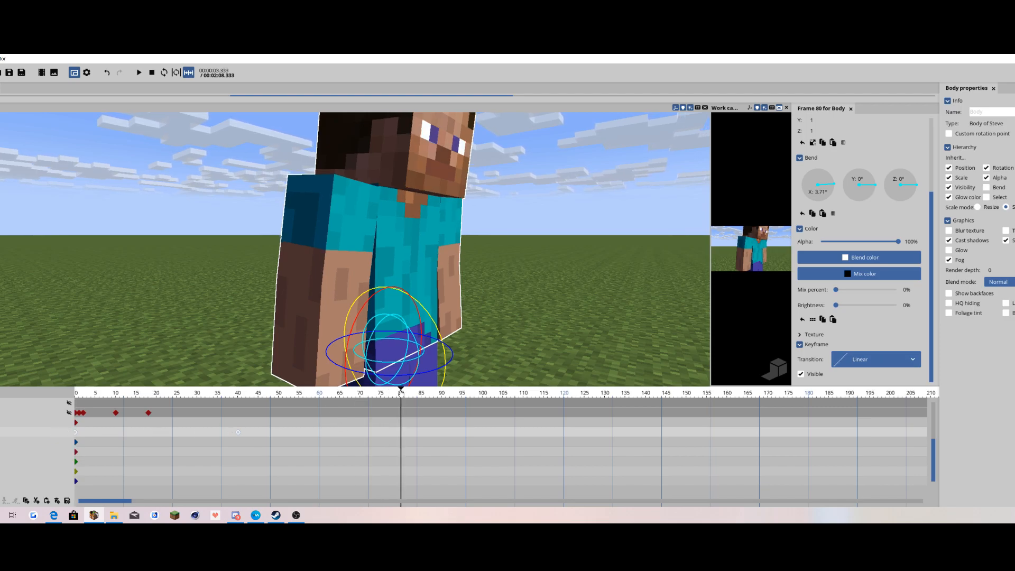
key("ctrl+v")
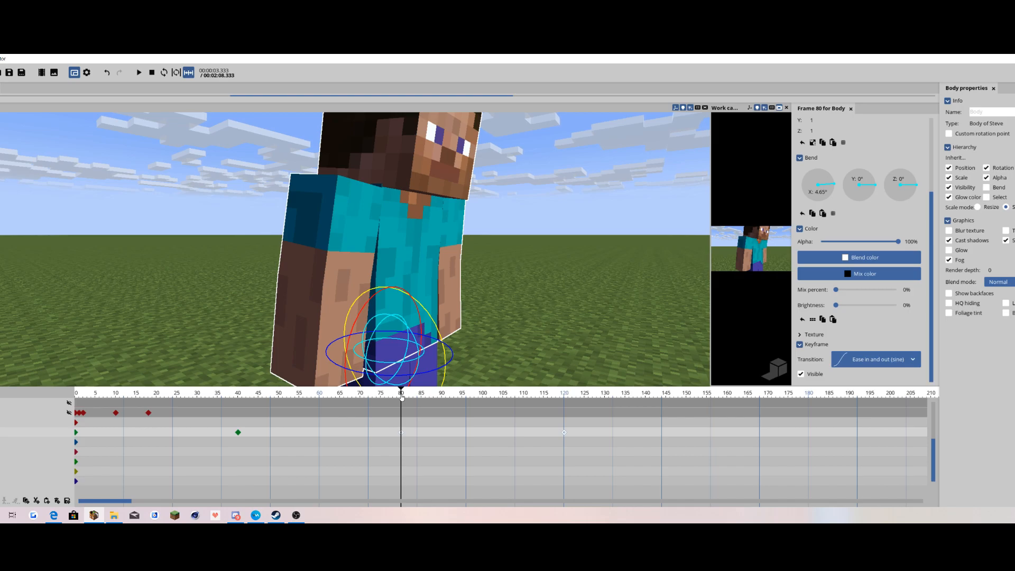
left_click_drag(592, 432, 10, 433)
right_click(118, 442)
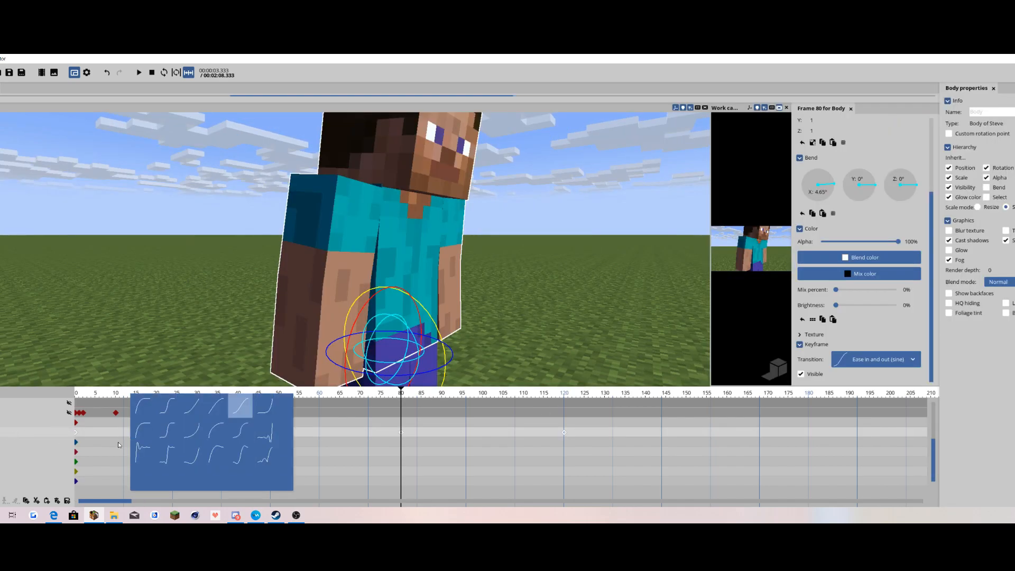
left_click(245, 413)
- Make sure the body's keyframe at frame 40 uses the Ease in and out (sine) transition
left_click_drag(263, 394, 19, 425)
left_click_drag(585, 431, 246, 439)
left_click_drag(269, 448, 226, 455)
left_click(238, 433)
right_click(239, 432)
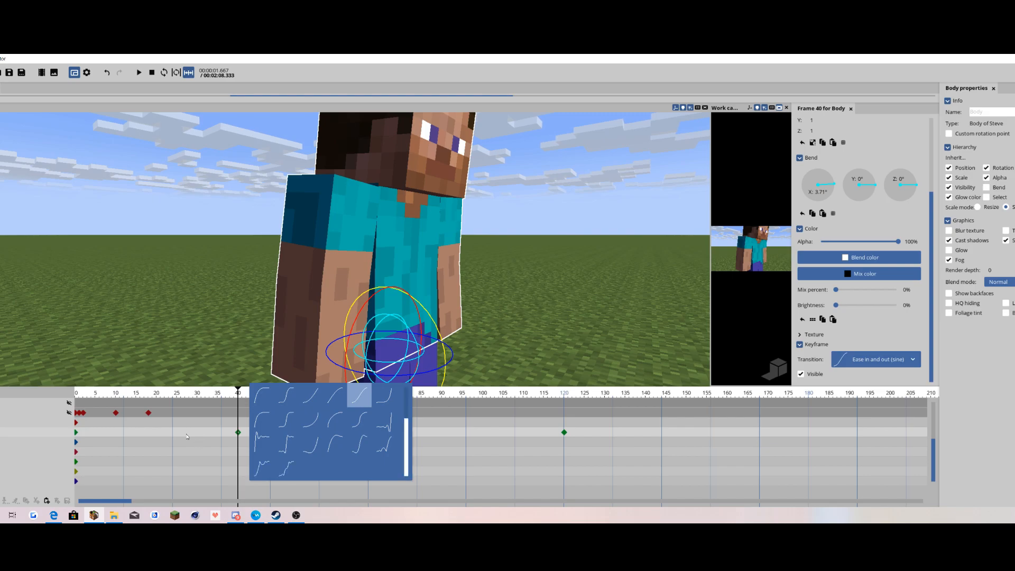
left_click(192, 420)
left_click_drag(204, 416, 259, 445)
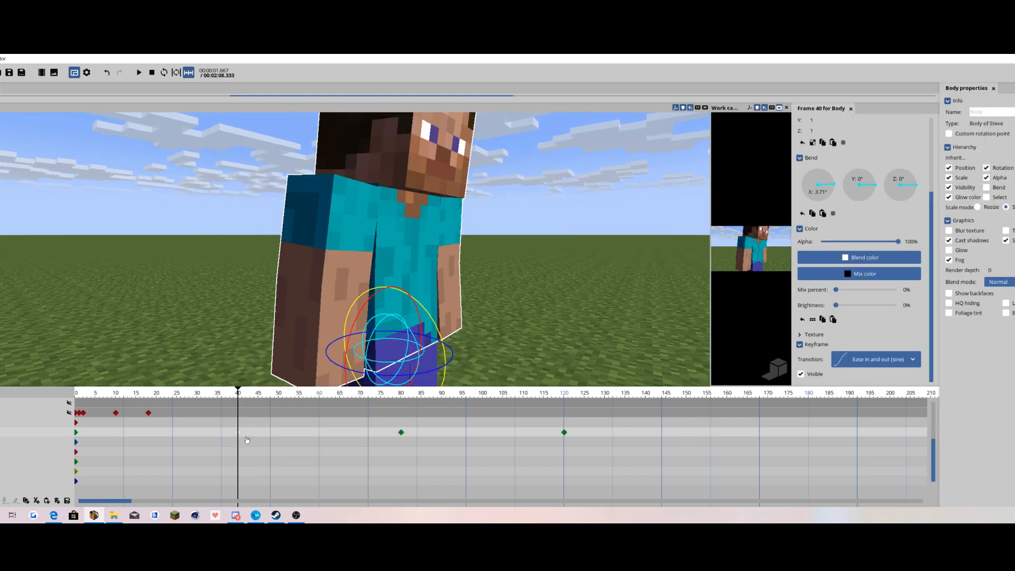
right_click(246, 440)
left_click(372, 400)
- Deselect the body, play back its motion through frame 120 and return to frame 0
mouse_move(637, 422)
left_mouse_down()
mouse_move(397, 478)
mouse_move(644, 411)
left_mouse_up()
left_click_drag(410, 459, 466, 427)
left_click_drag(220, 396, 75, 399)
key("space")
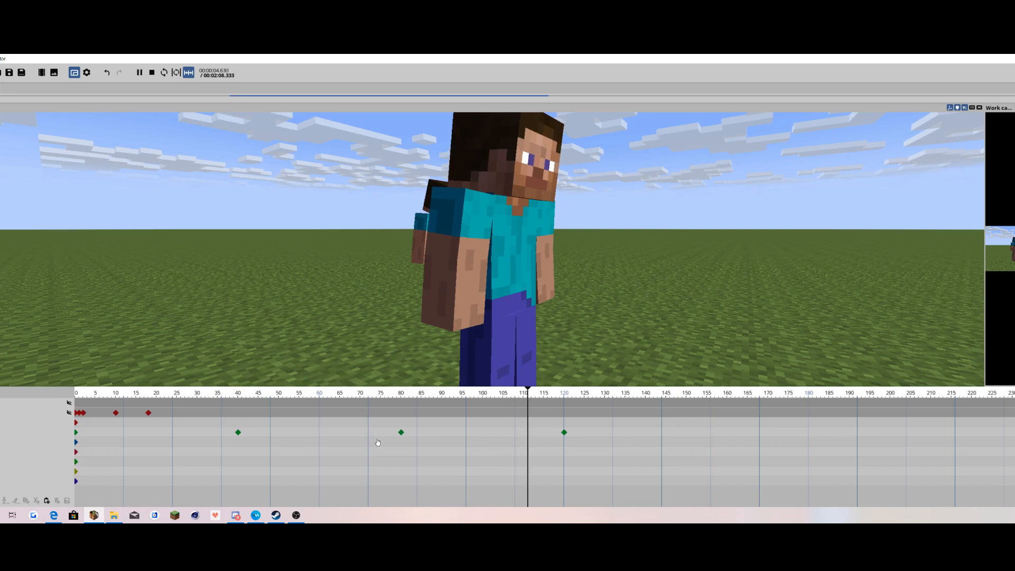
key("space")
left_click_drag(324, 396, 75, 398)
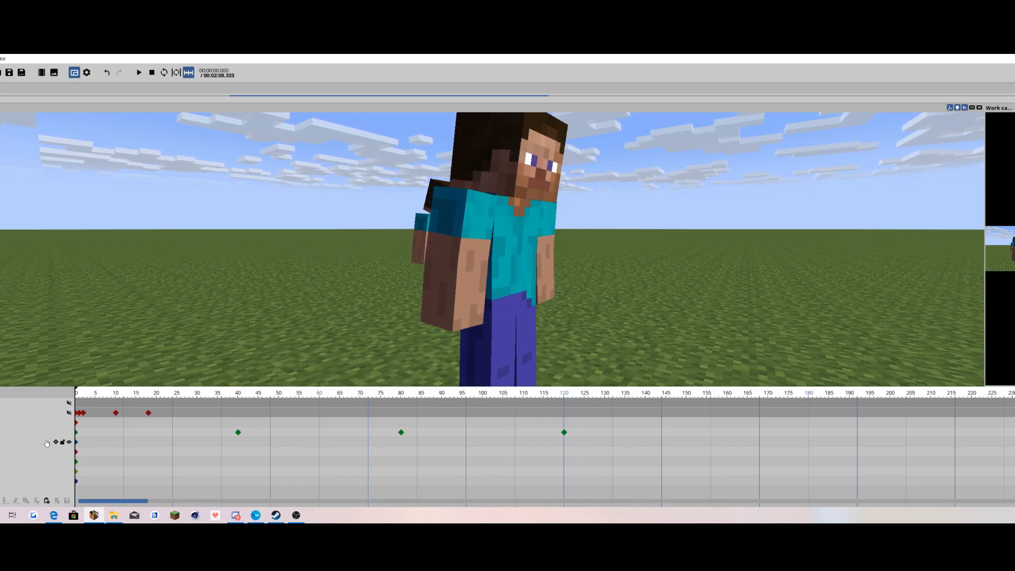
- Rotate the second Steve's head to 1.15° on the X axis at frame 40
left_click(2, 442)
left_click(237, 445)
left_click_drag(394, 255, 398, 253)
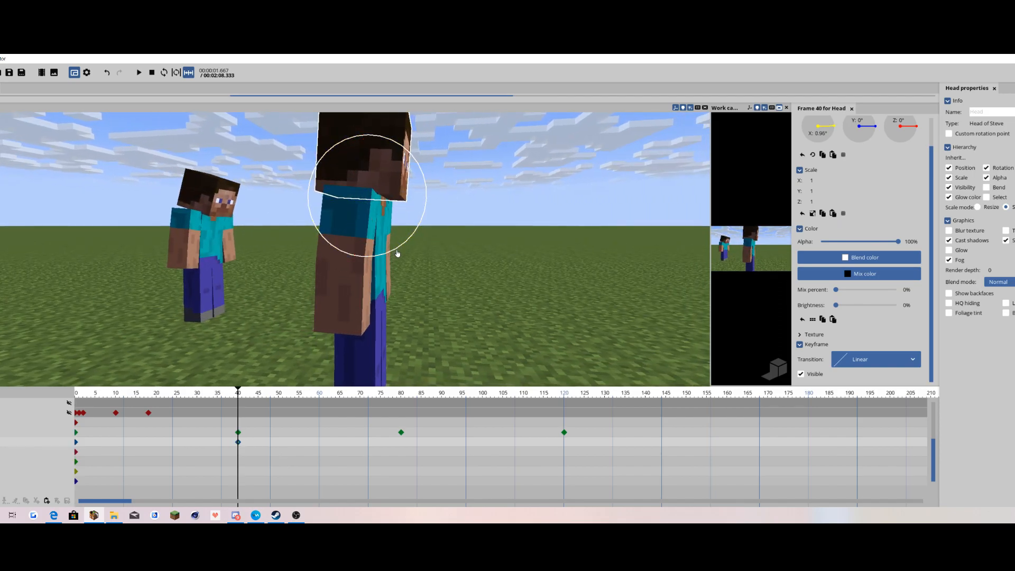
- Apply the Ease in and out (sine) transition to the head's keyframes at frames 0 and 40 and play back the motion
left_click_drag(283, 442, 52, 441)
right_click(99, 438)
scroll(195, 419, "down", 1)
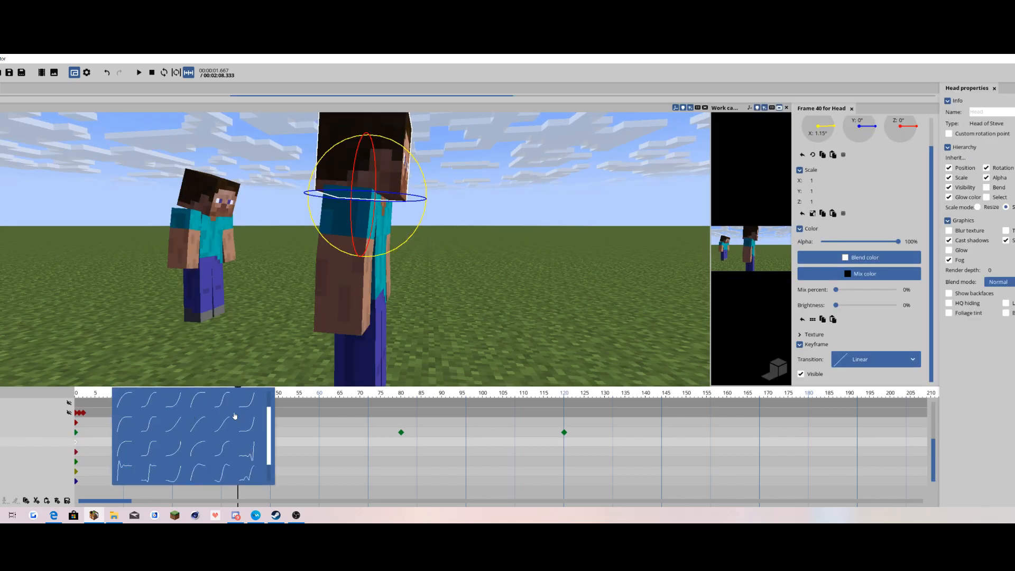
left_click(125, 418)
key("space")
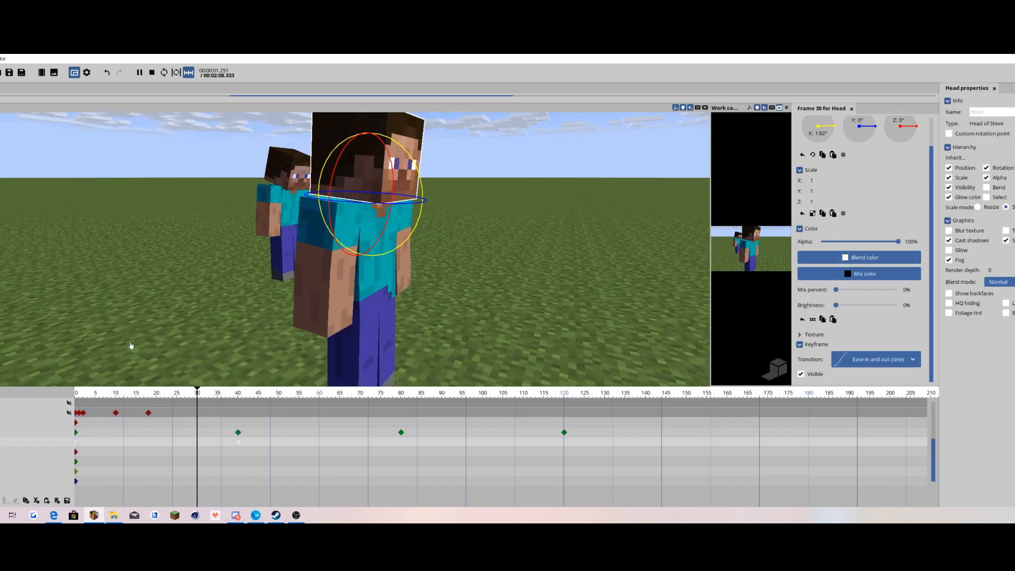
key("space")
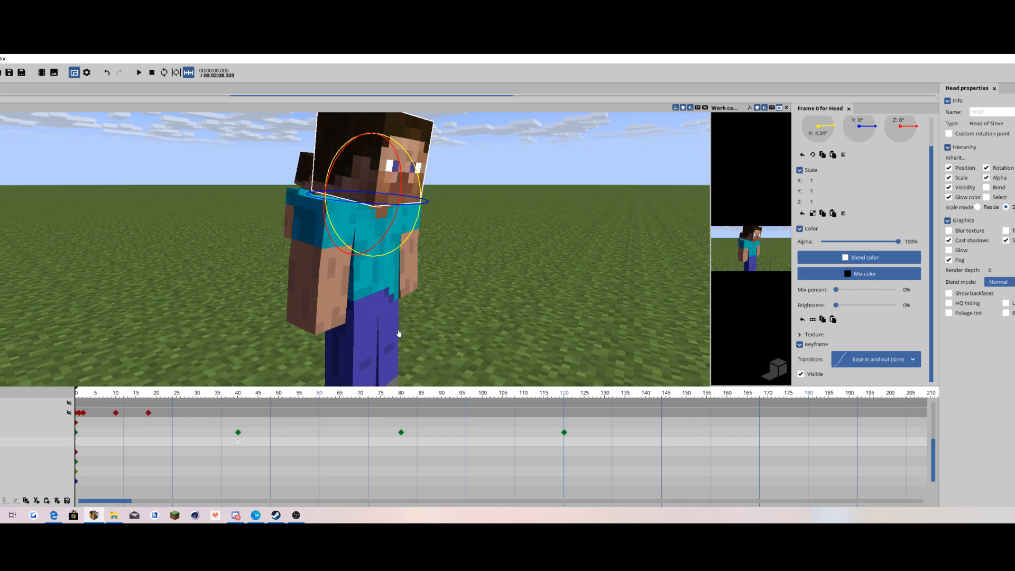
- Select the head's keyframes at frames 0 and 40 and set their transition to Ease in and out (sine)
left_click_drag(365, 339, 357, 339)
left_click_drag(227, 327, 270, 328)
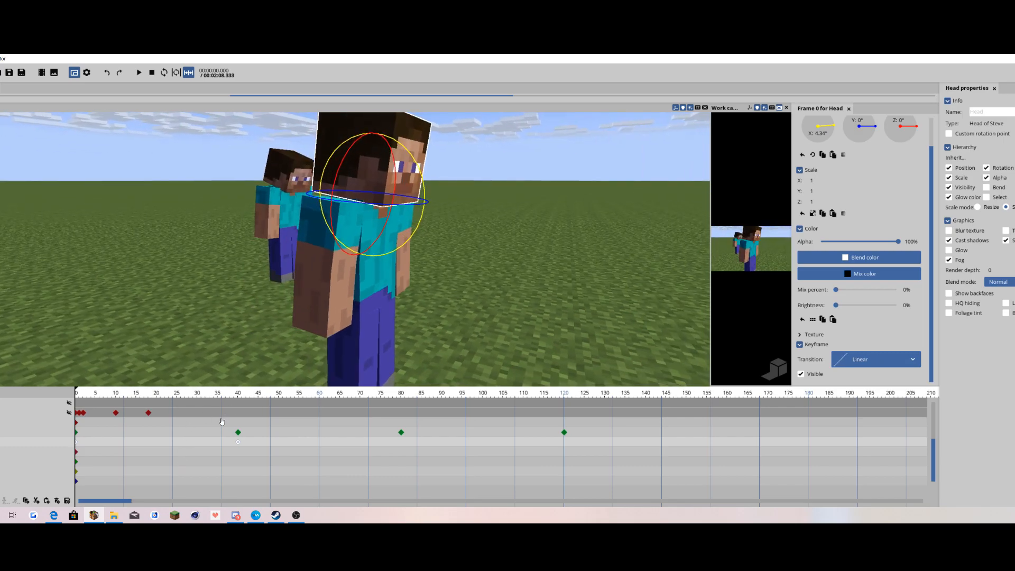
left_click_drag(199, 396, 55, 430)
right_click(239, 440)
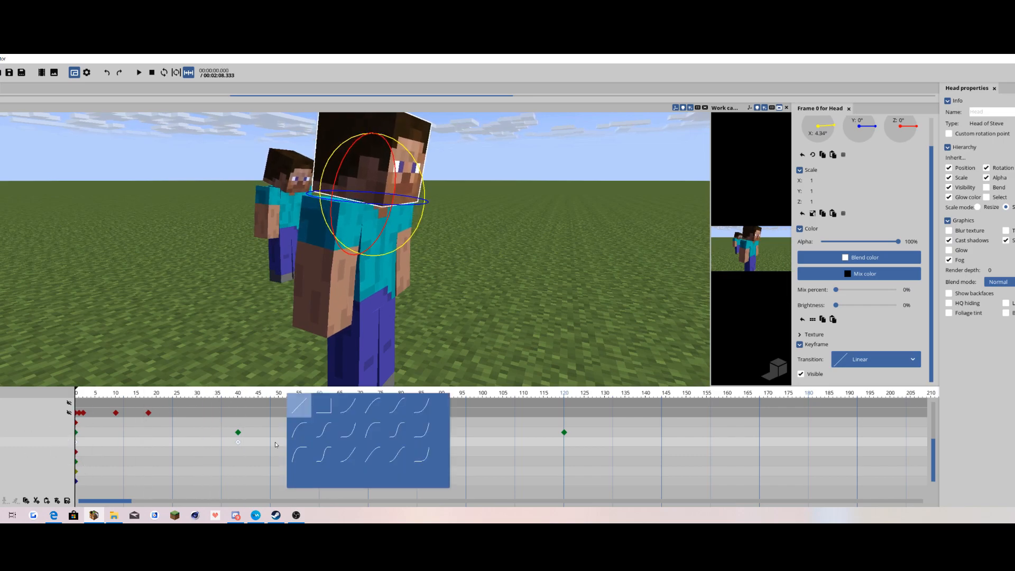
left_click(397, 407)
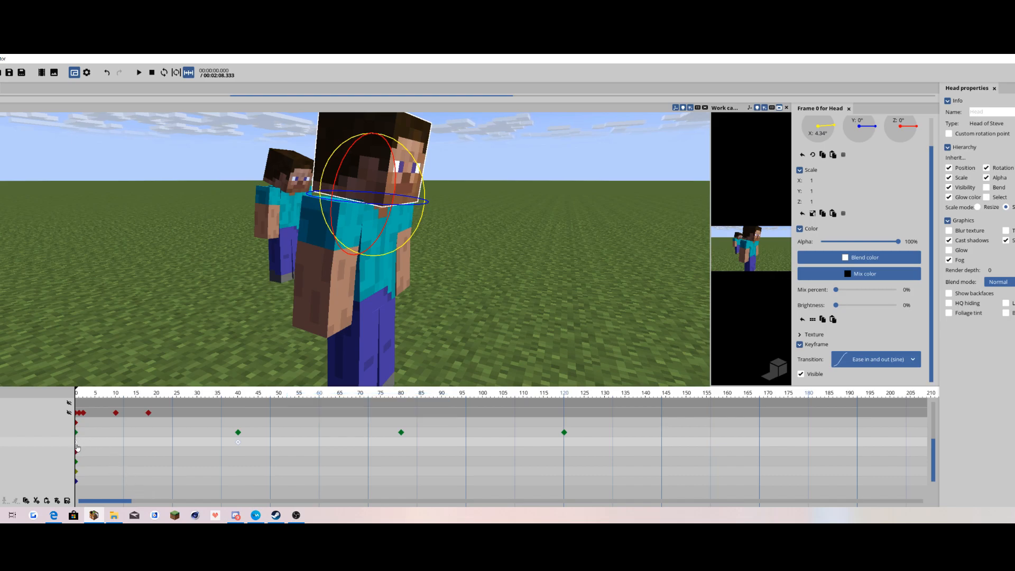
- Shift the head's keyframes to frames 15 and 55 and paste copies of them from frame 95 onward
left_click_drag(77, 444, 123, 436)
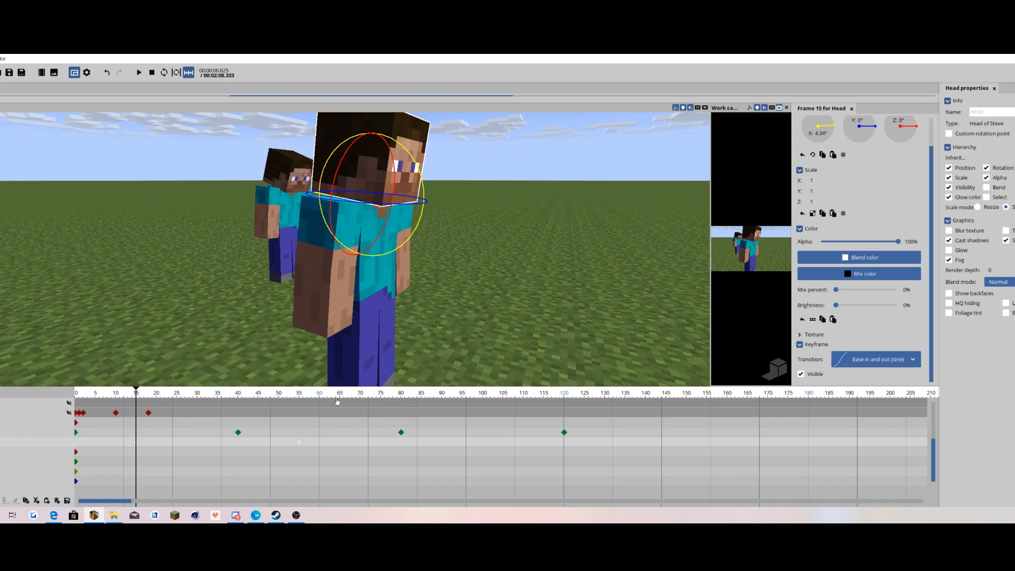
left_click(461, 395)
key("ctrl+v")
- Return to frame 0 and apply Ease in and out (sine) to all four head keyframes
left_click_drag(461, 394, 214, 395)
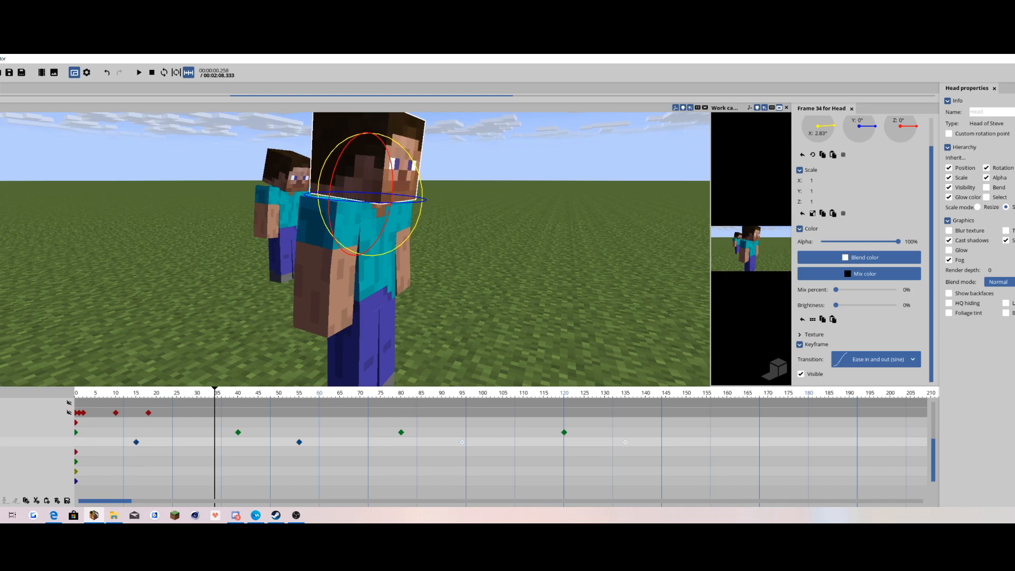
left_click_drag(215, 395, 76, 395)
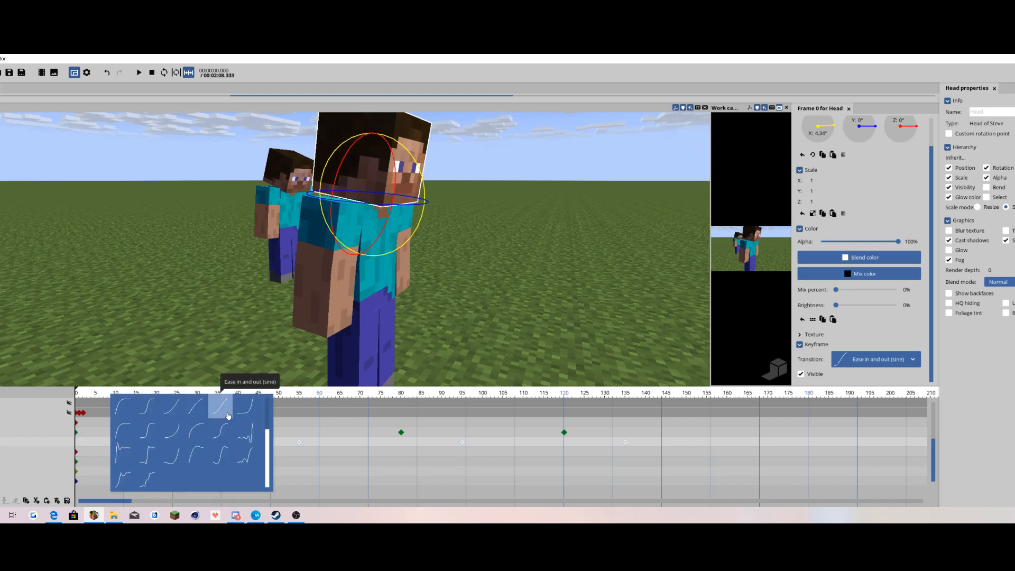
left_click(227, 415)
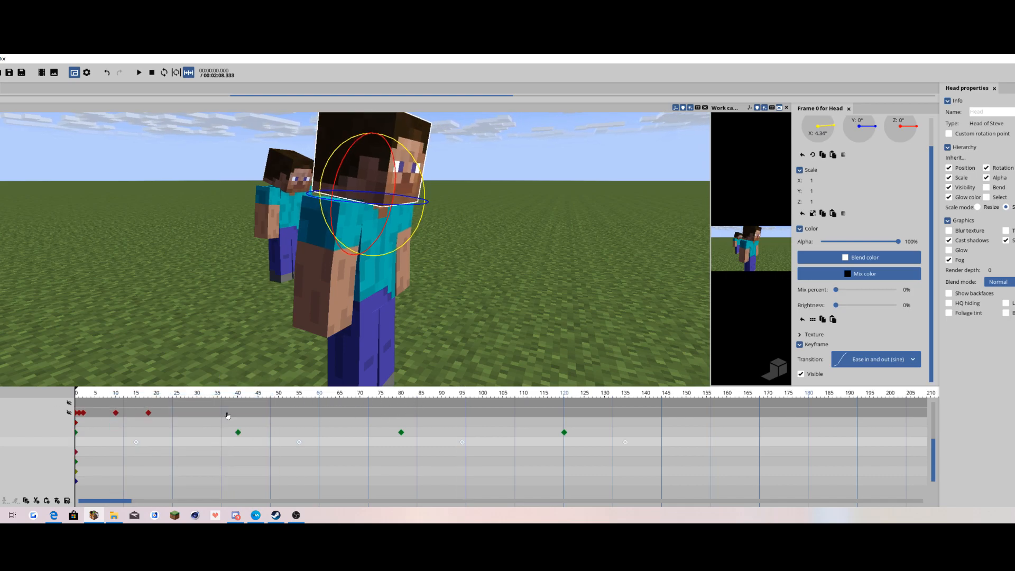
- Deselect the head and play back the second Steve's combined body and head motion
key("space")
left_click_drag(475, 269, 467, 263)
left_click(466, 263)
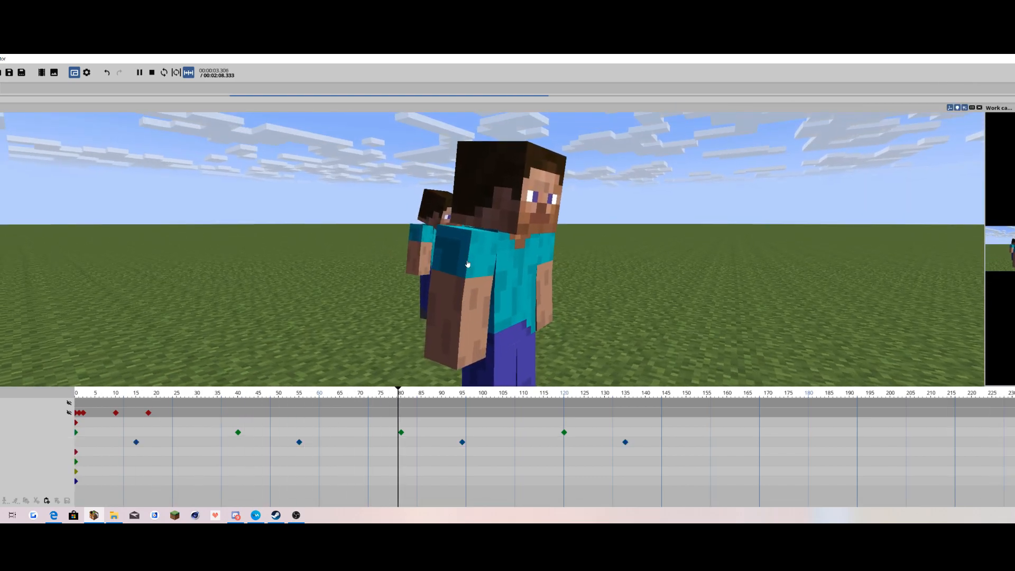
key("space")
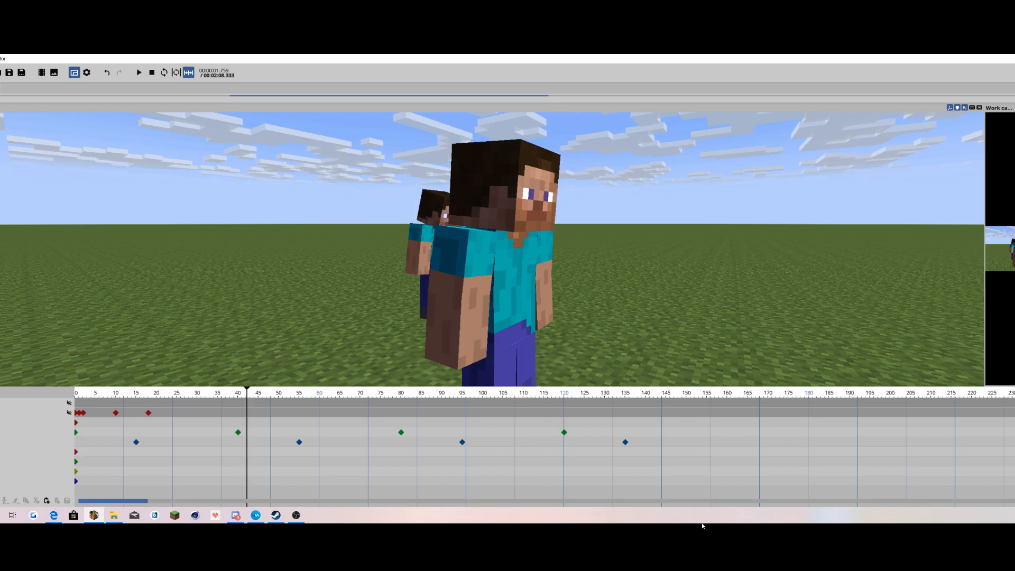
- Move all four head keyframes five frames earlier, starting at frame 10, and play back the tighter overlap
left_click_drag(706, 460, 650, 424)
left_click_drag(136, 442, 117, 444)
key("space")
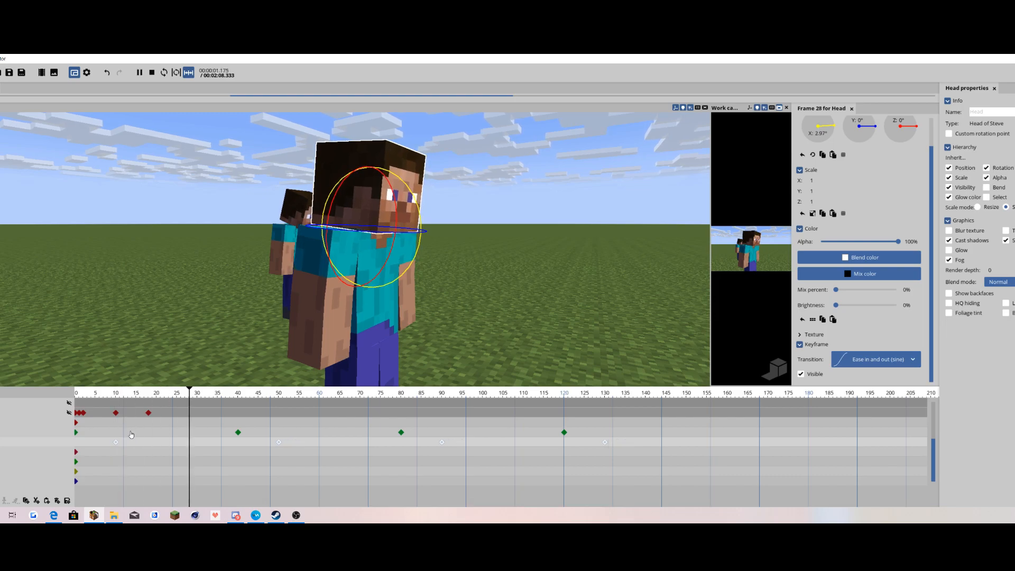
left_click(644, 143)
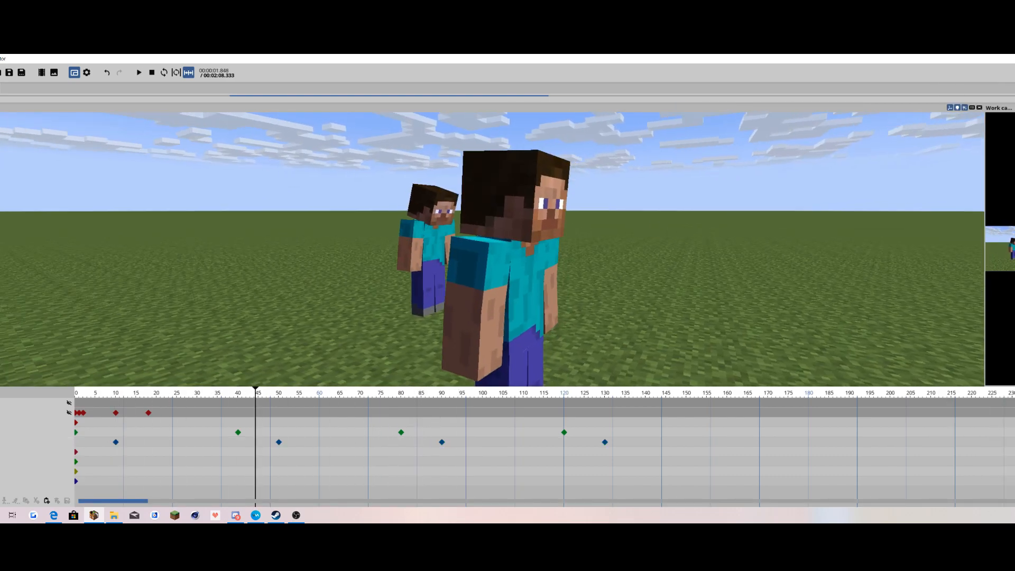
- Play back the first Steve's finished idle animation from the front
left_click_drag(534, 199, 516, 199)
mouse_move(509, 281)
left_mouse_down()
mouse_move(475, 278)
mouse_move(456, 315)
mouse_move(488, 303)
mouse_move(393, 302)
mouse_move(587, 273)
mouse_move(554, 257)
mouse_move(448, 312)
mouse_move(496, 287)
mouse_move(630, 263)
mouse_move(571, 244)
mouse_move(626, 264)
left_mouse_up()
key("space")
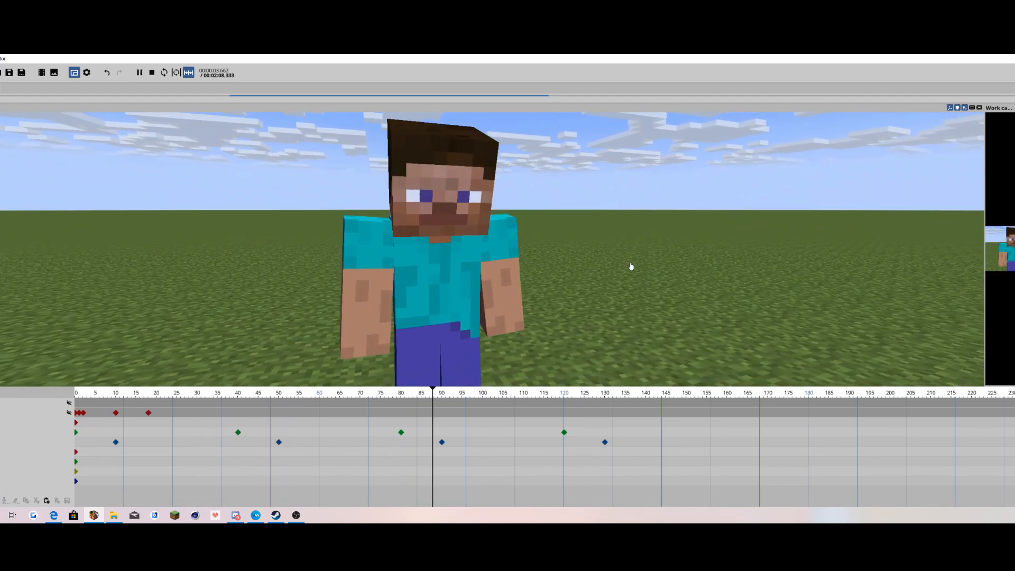
key("space")
- Select the first Steve's right arm and examine how its keyframes are offset from the body's along the timeline
left_click(370, 305)
left_click(237, 287)
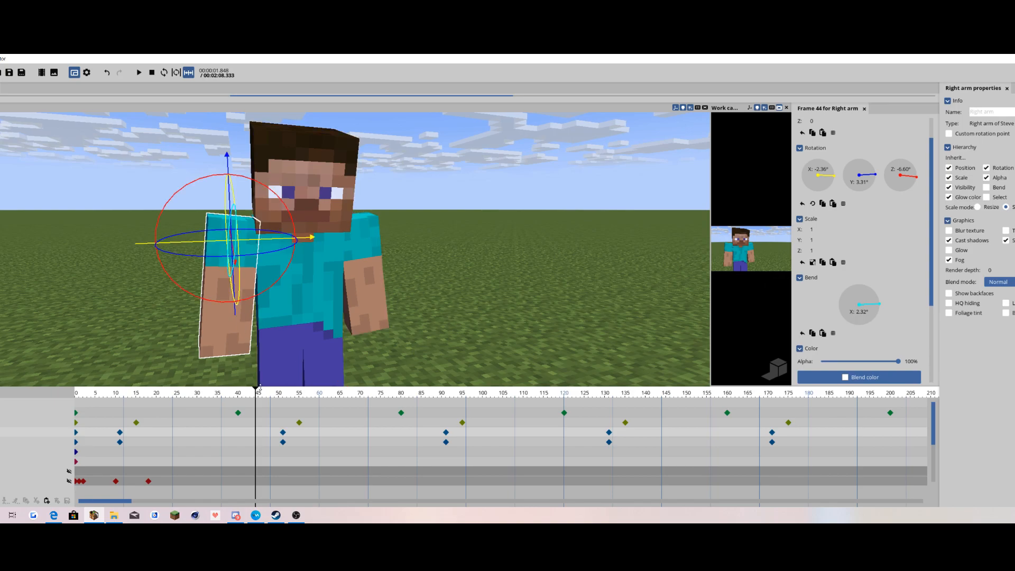
mouse_move(359, 393)
left_mouse_down()
mouse_move(537, 393)
mouse_move(288, 394)
mouse_move(704, 393)
left_mouse_up()
left_click_drag(725, 352, 738, 353)
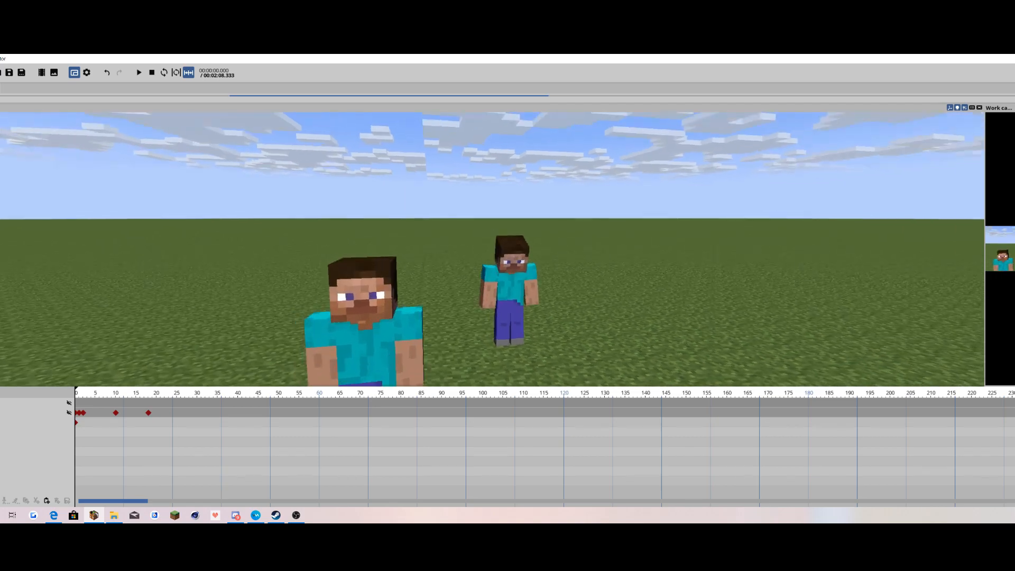
- Keyframe the second Steve's body and both legs at frame 0 as the starting pose
left_click(175, 258)
left_click(175, 257)
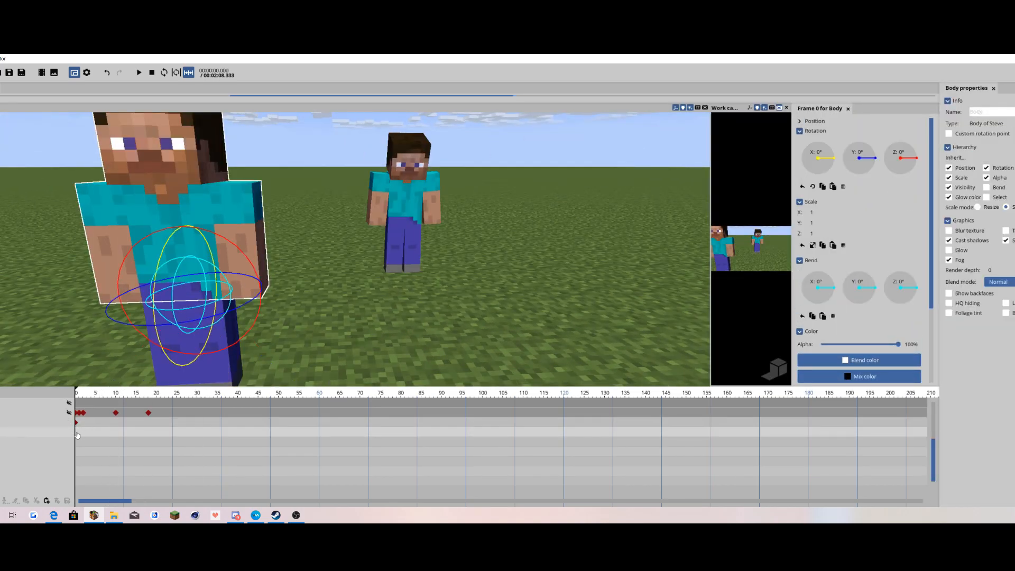
middle_click_drag(43, 320, 174, 317)
left_click_drag(190, 317, 256, 293)
key("ctrl+z")
scroll(132, 280, "up", 3)
left_click(296, 325)
left_click_drag(296, 325, 332, 276)
left_click(325, 312)
- Turn the second Steve's body to -11.39° on the Y axis with a Y bend of -13.91° at frame 41
left_click(298, 219)
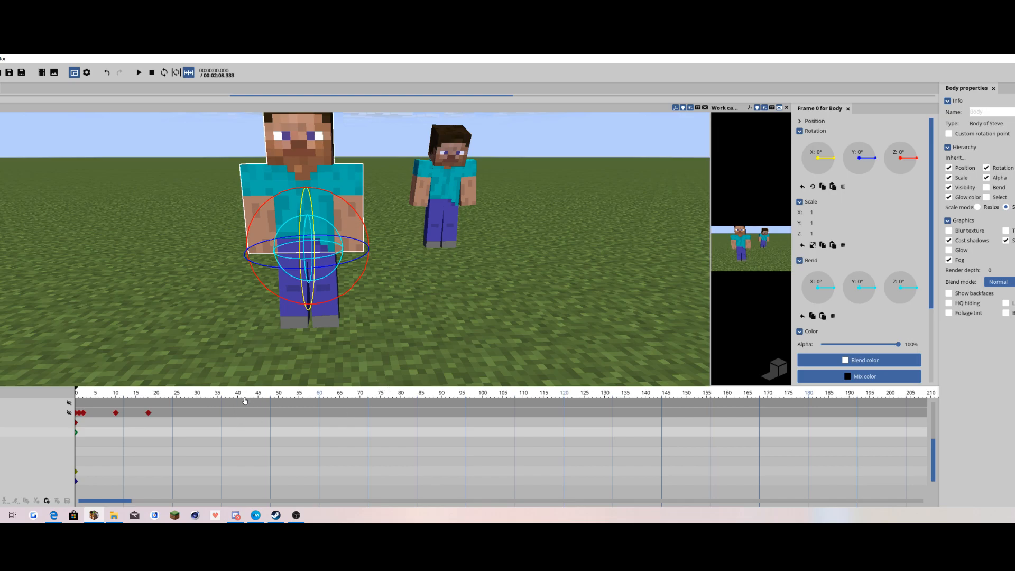
left_click_drag(338, 253, 357, 284)
right_click_drag(357, 284, 357, 285)
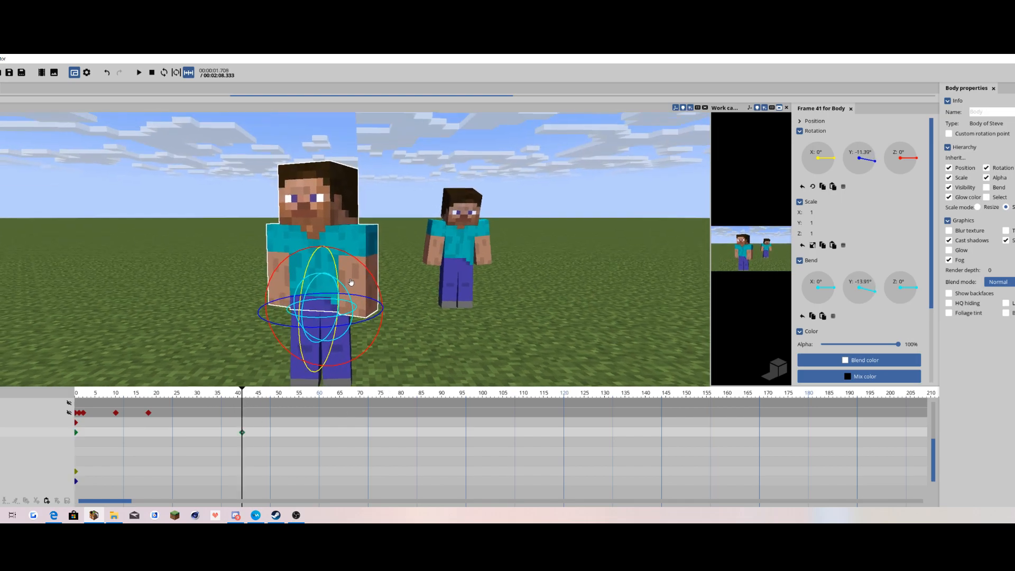
- Keyframe the head at frame 0, turn it to -56.70° on the Y axis at frame 38, and play back the turn
left_click(77, 444)
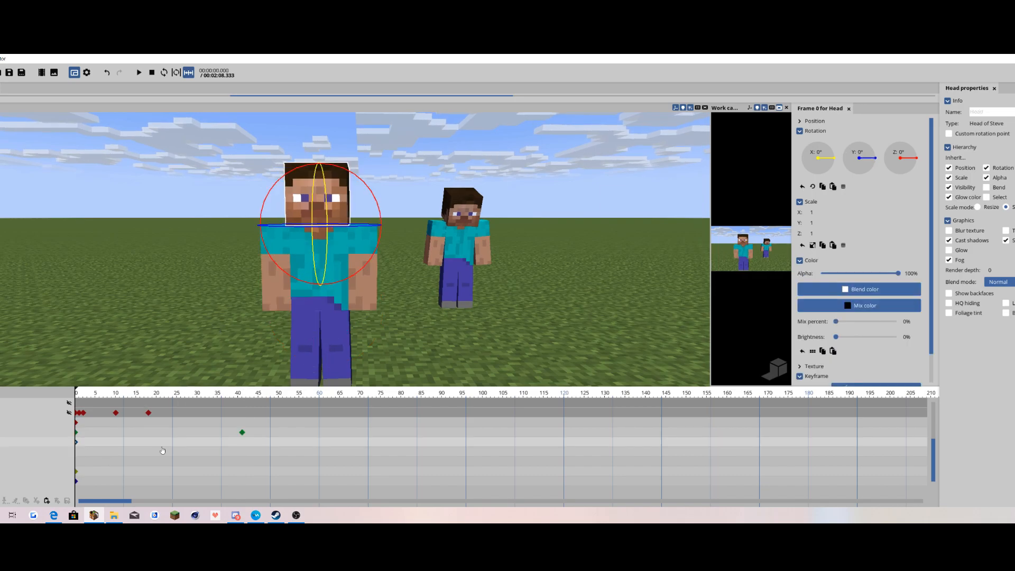
left_click(231, 448)
left_click_drag(362, 218, 317, 228)
right_click_drag(317, 228, 204, 391)
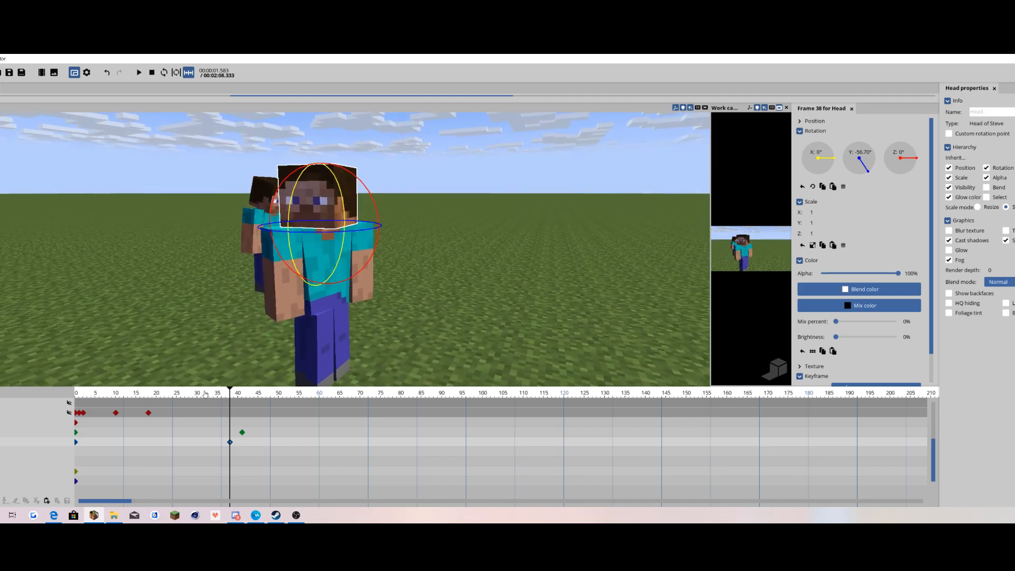
key("space")
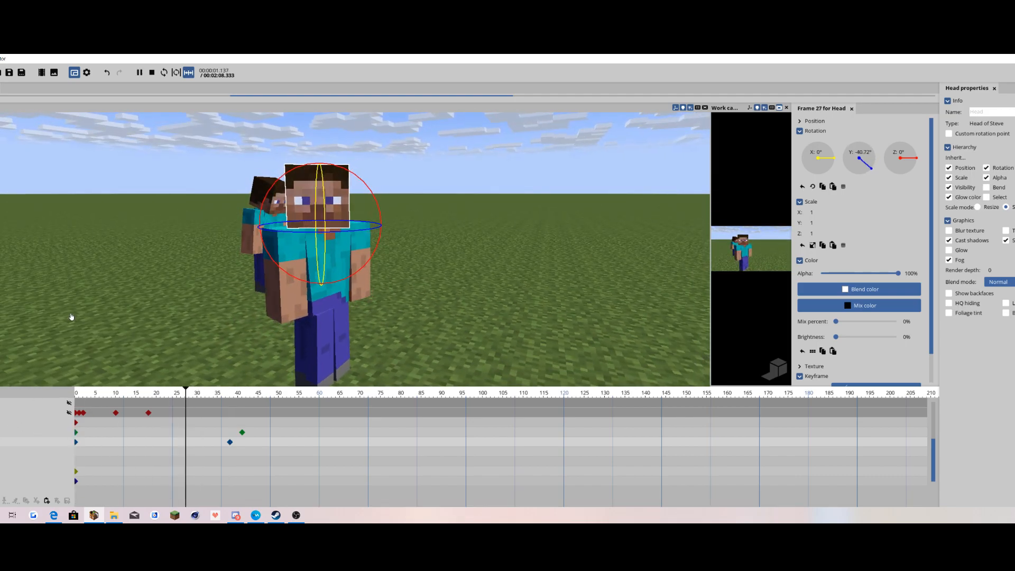
key("space")
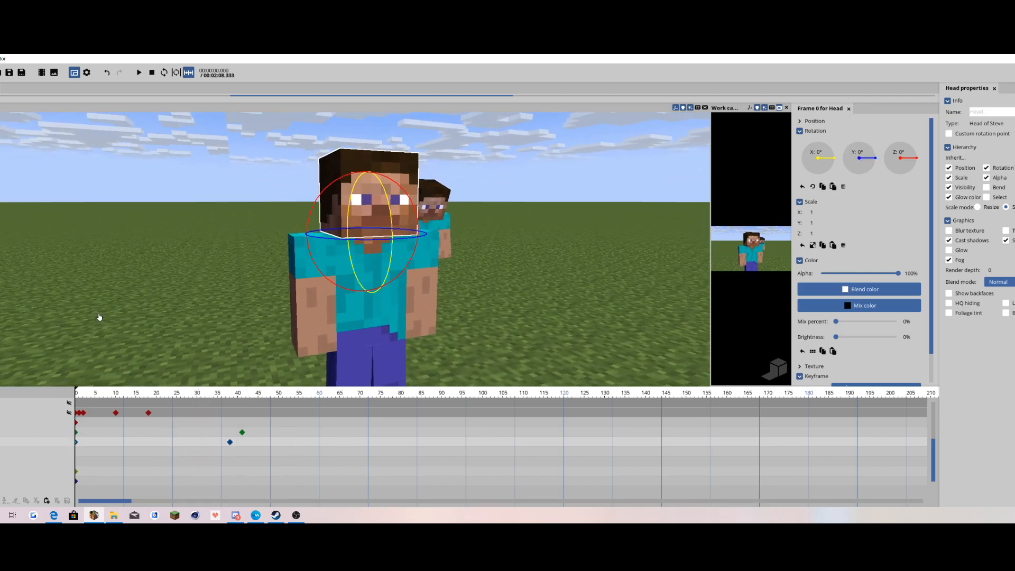
- Shift the head's two keyframes to frames 6 and 47 so the head lags behind the body
left_click_drag(244, 226, 106, 432)
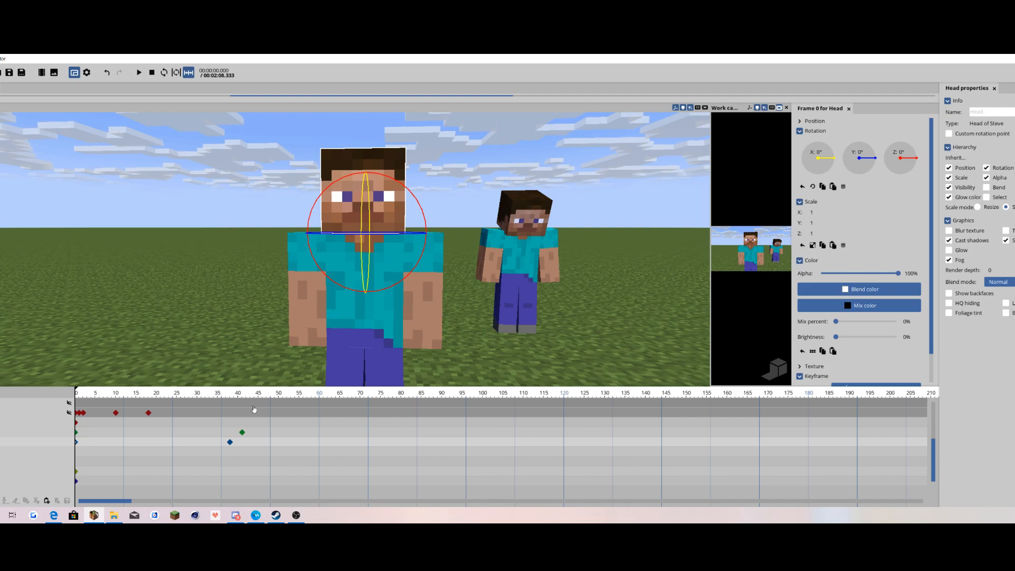
left_click_drag(265, 450, 100, 445)
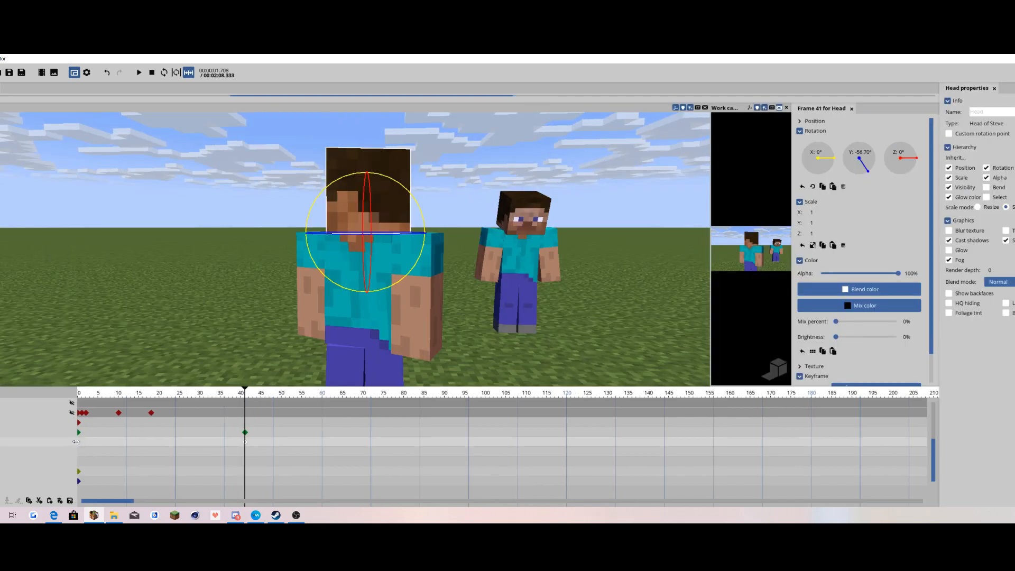
left_click(100, 437)
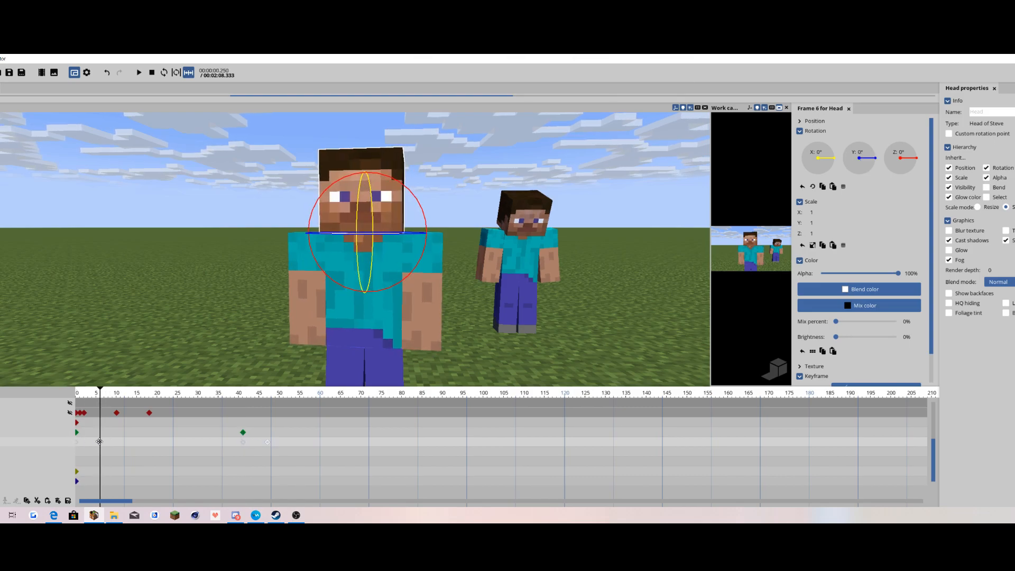
- Apply an ease-in-and-out transition with overshoot to the body's frame 0 keyframe and play back the turn
right_click(76, 433)
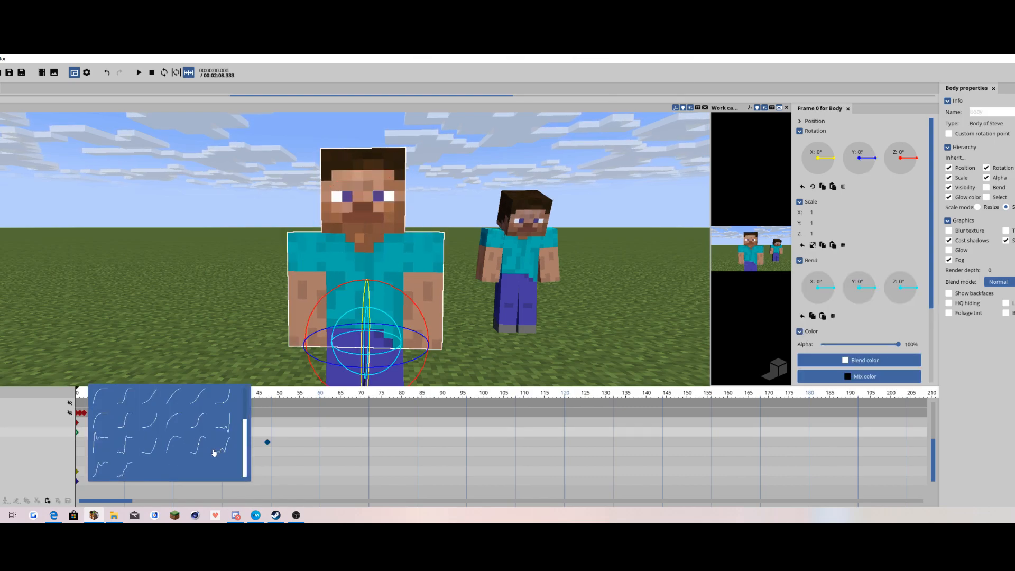
left_click(202, 449)
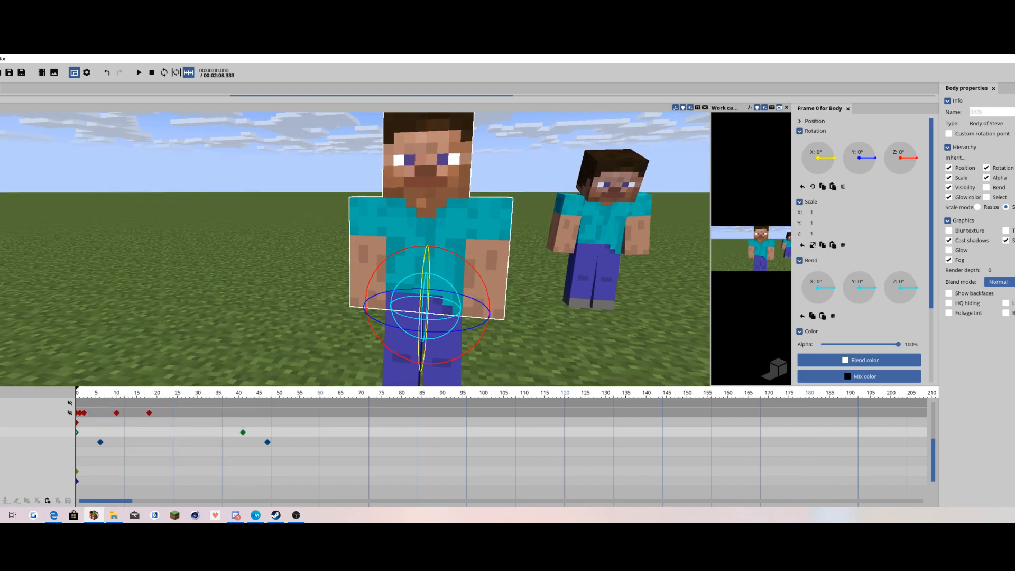
key("space")
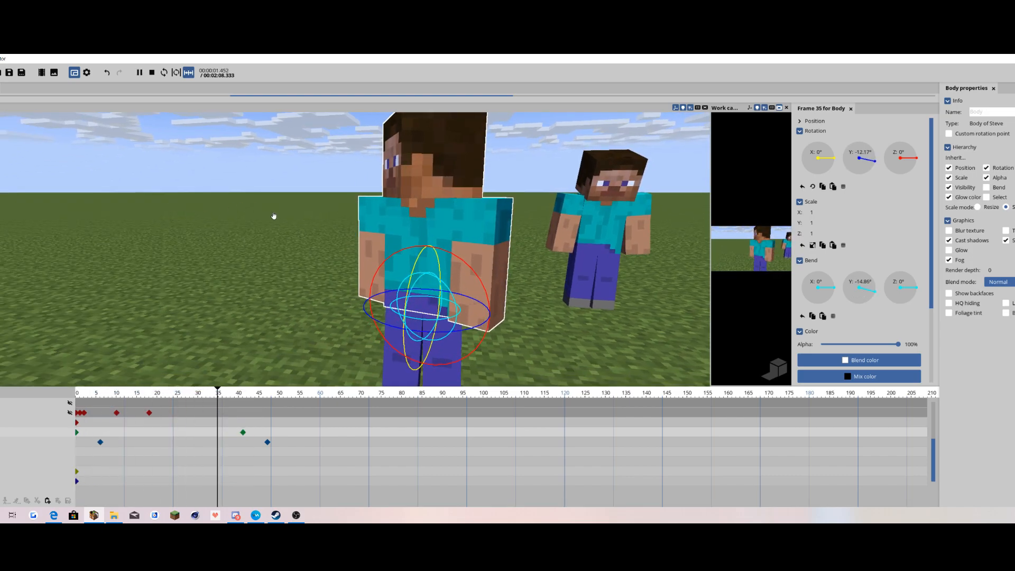
- Delete the head's keyframes at frames 6 and 47 and play back the body turn alone
left_click_drag(284, 445, 95, 446)
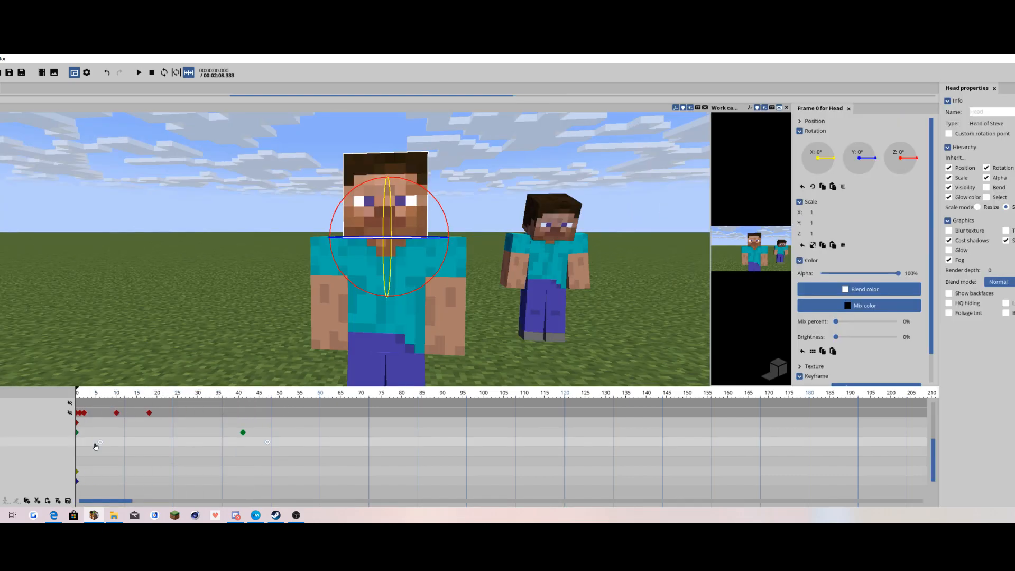
key("Delete")
key("space")
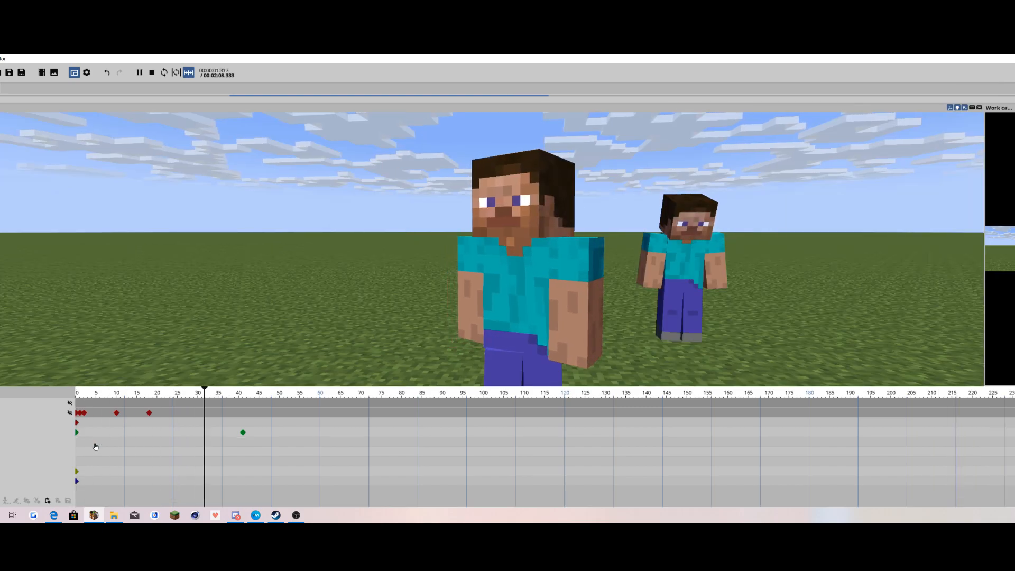
- Replace the overshoot on the body's frame 0 keyframe with a plain ease-in-and-out transition and play back the turn
key("space")
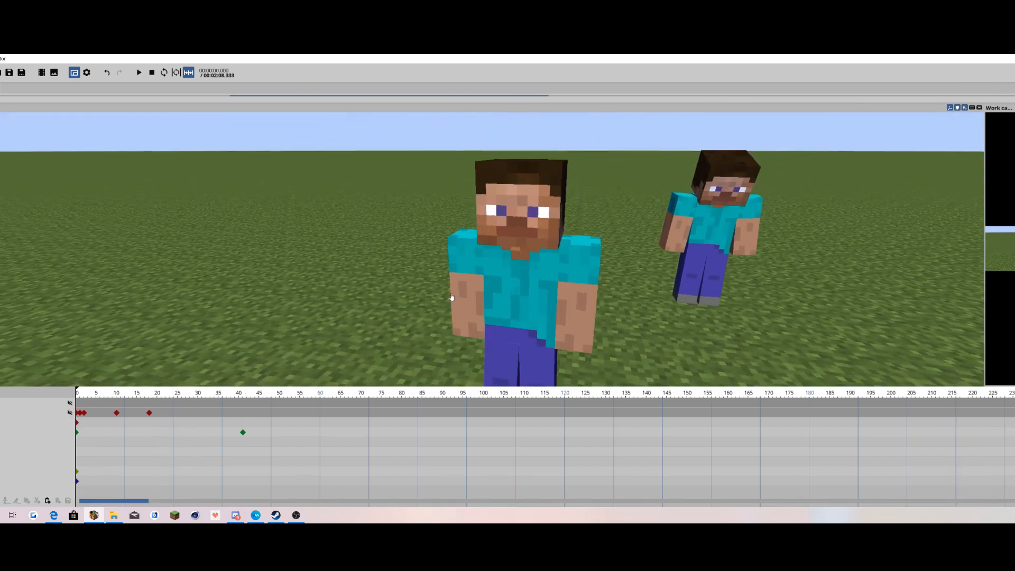
key("space")
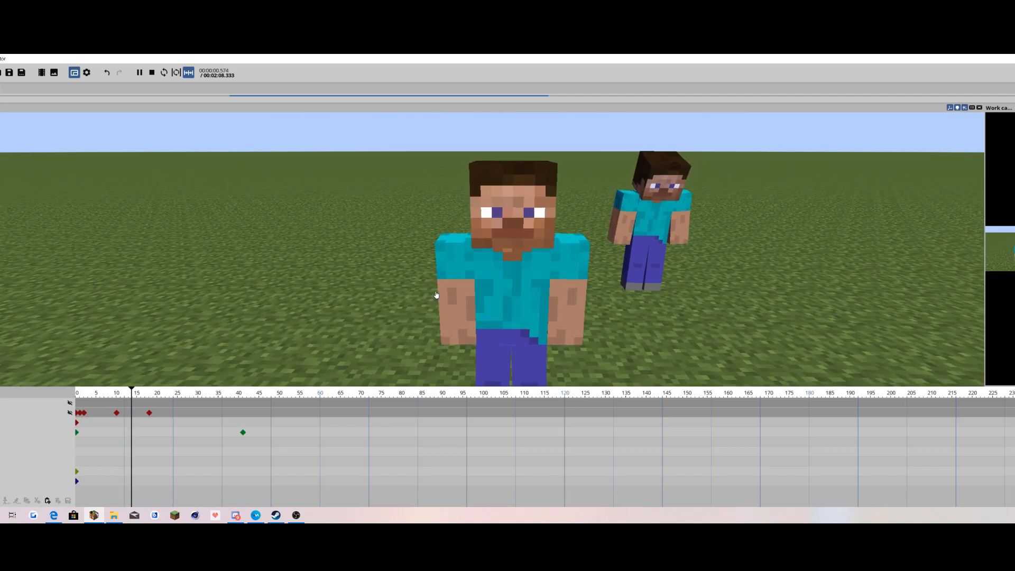
left_click(96, 444)
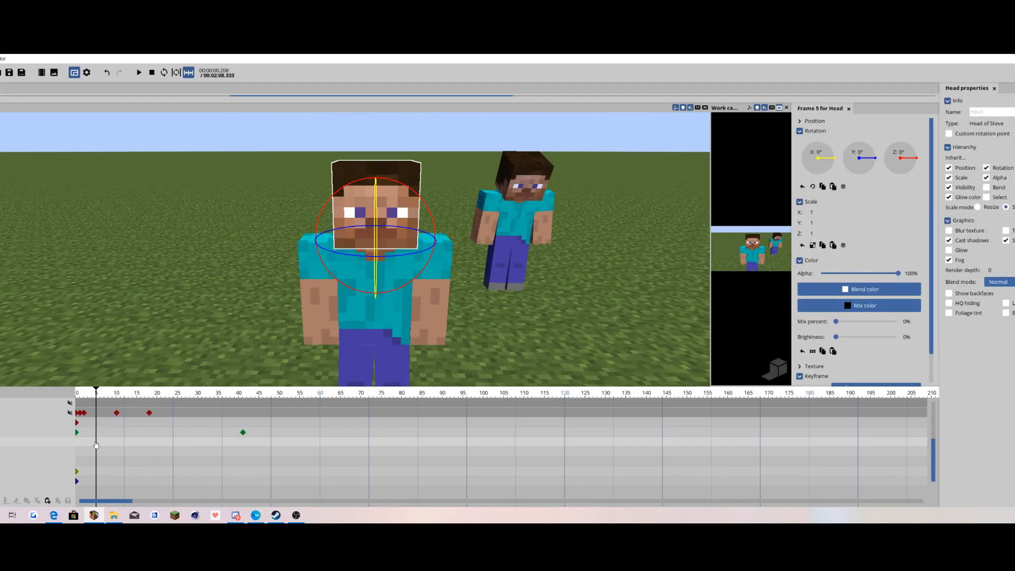
left_click(77, 434)
right_click(78, 434)
scroll(149, 435, "up", 2)
key("space")
left_click(201, 421)
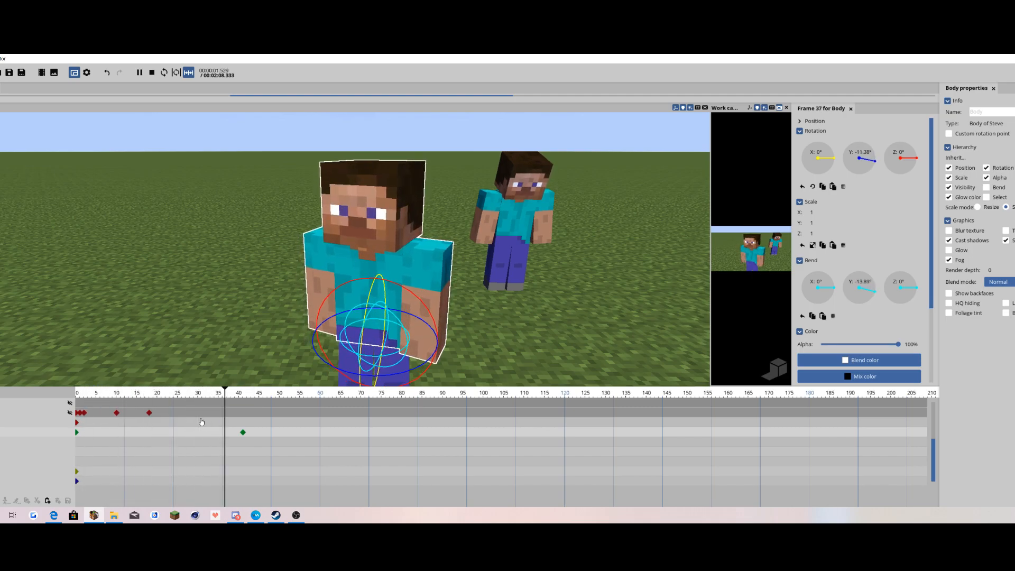
- Try the circular, a steeper, and the quart ease-in-and-out transitions on the body's frame 0 keyframe, playing back the turn
right_click(180, 447)
scroll(279, 432, "down", 1)
left_click(304, 433)
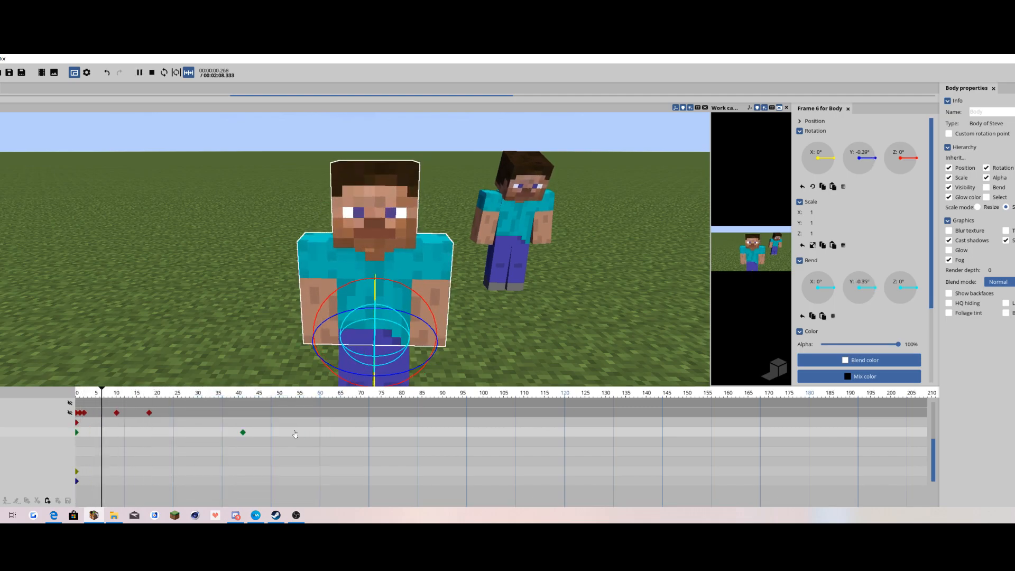
right_click(252, 449)
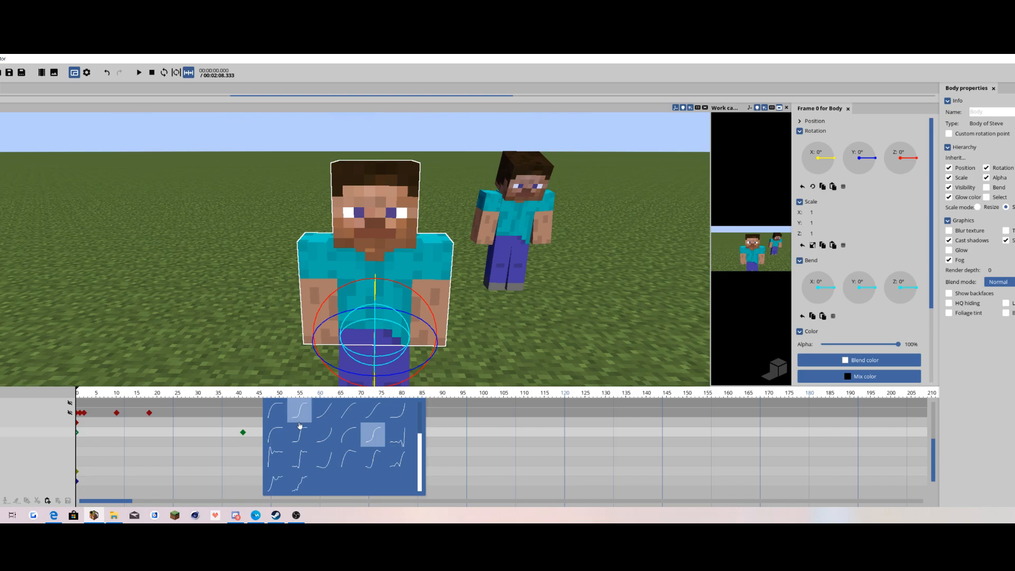
left_click(299, 425)
right_click(276, 443)
scroll(384, 436, "up", 1)
left_click(395, 438)
key("space")
left_click_drag(309, 353, 231, 335)
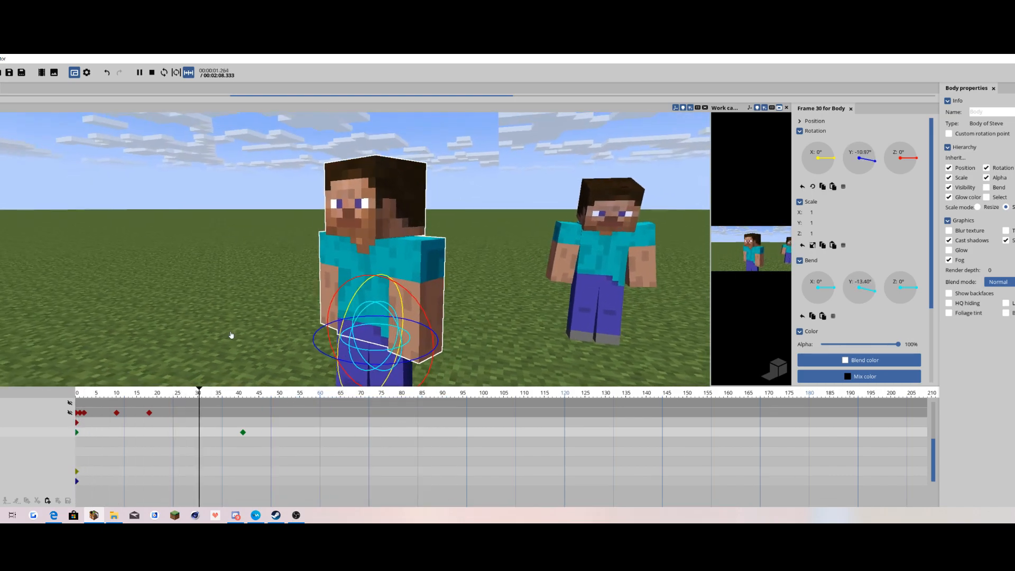
- Compare a gentler ease-in-and-out transition with the quart one on the body's frame 0 keyframe by playing back each
right_click(196, 430)
scroll(237, 432, "up", 1)
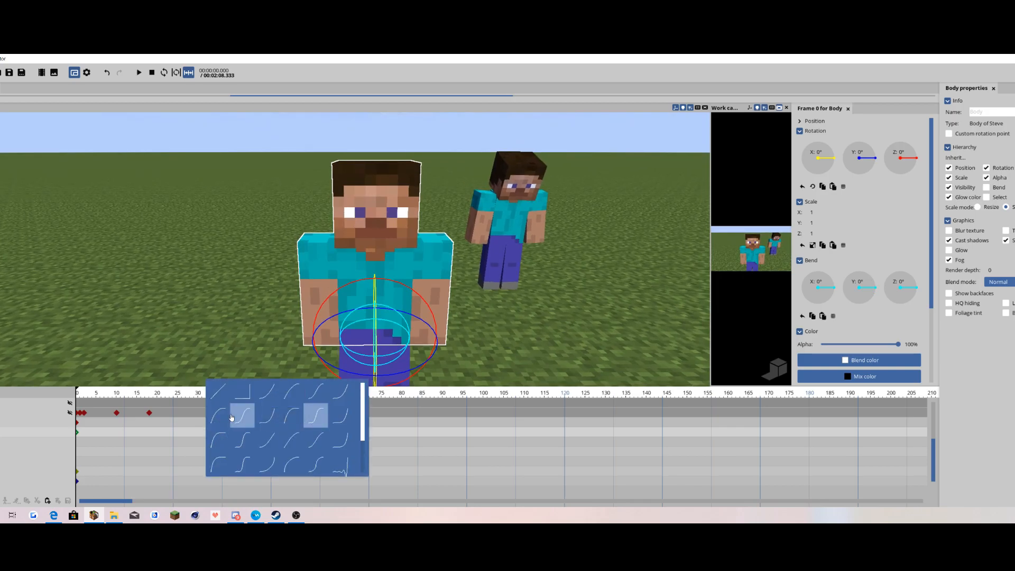
left_click(231, 417)
key("space")
right_click(217, 434)
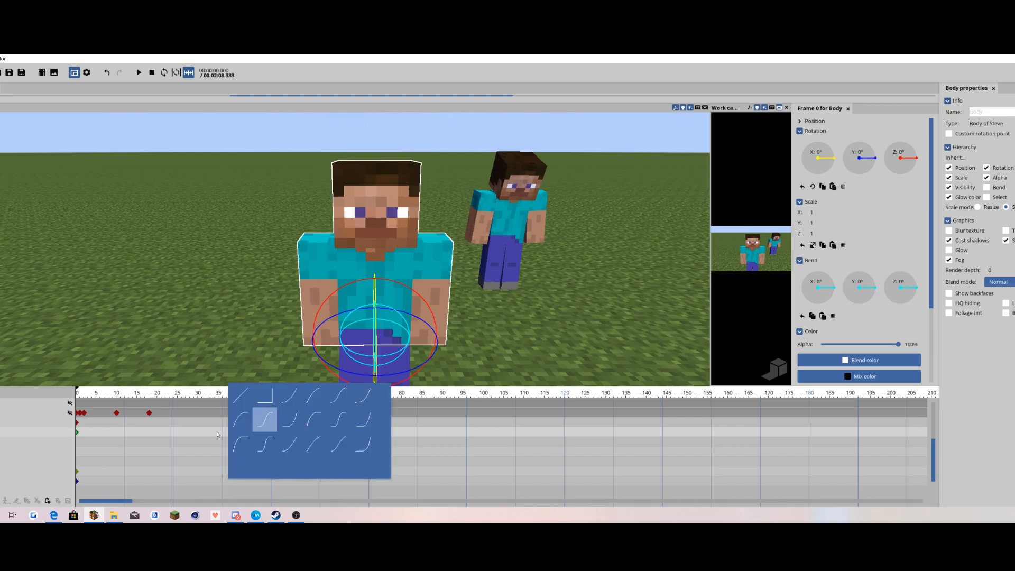
left_click(334, 420)
key("space")
- Apply the Ease in and out (back) transition to the body's frame 0 keyframe and play back the turn
right_click(332, 425)
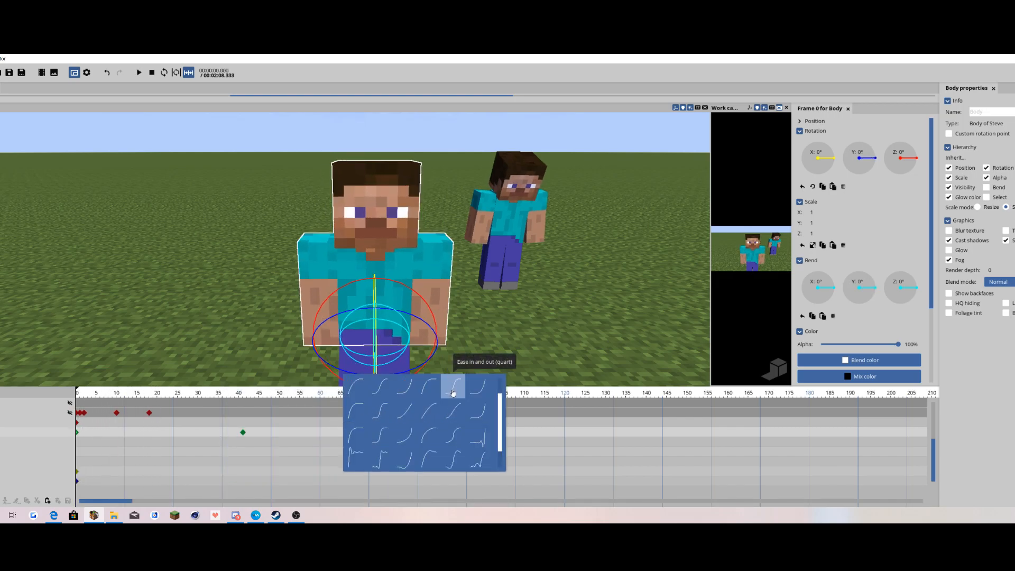
scroll(452, 393, "down", 1)
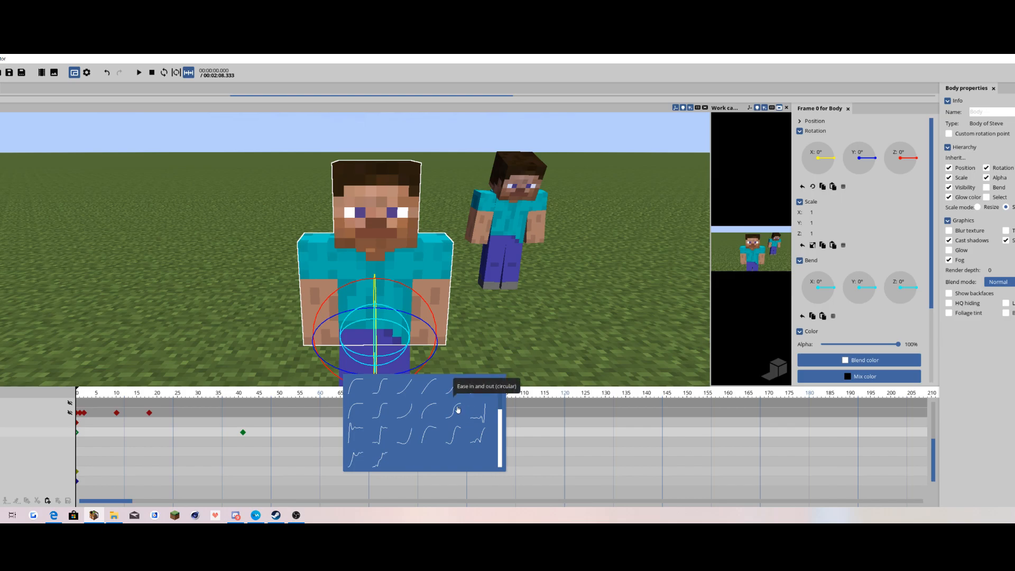
left_click(453, 437)
key("space")
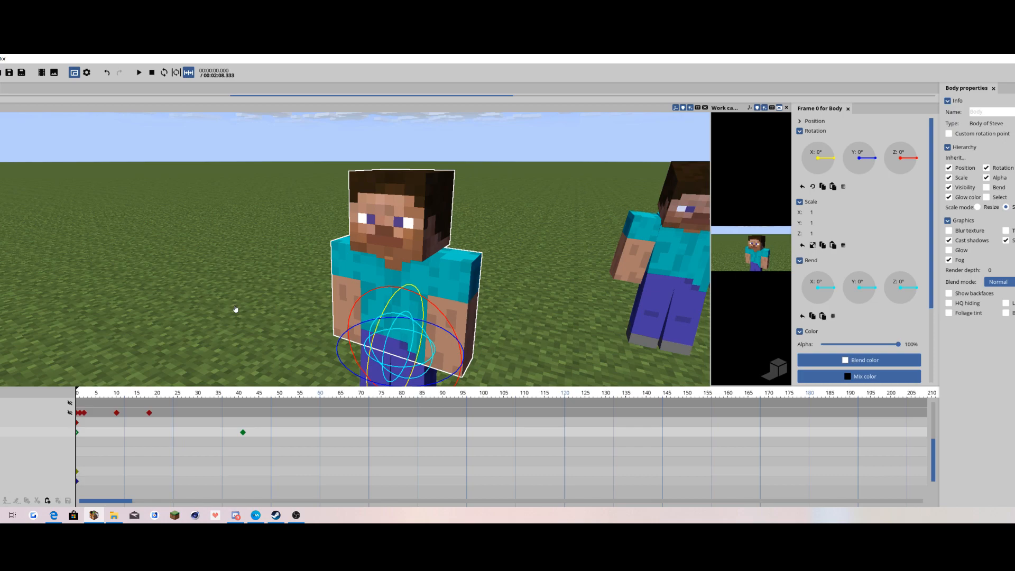
key("space")
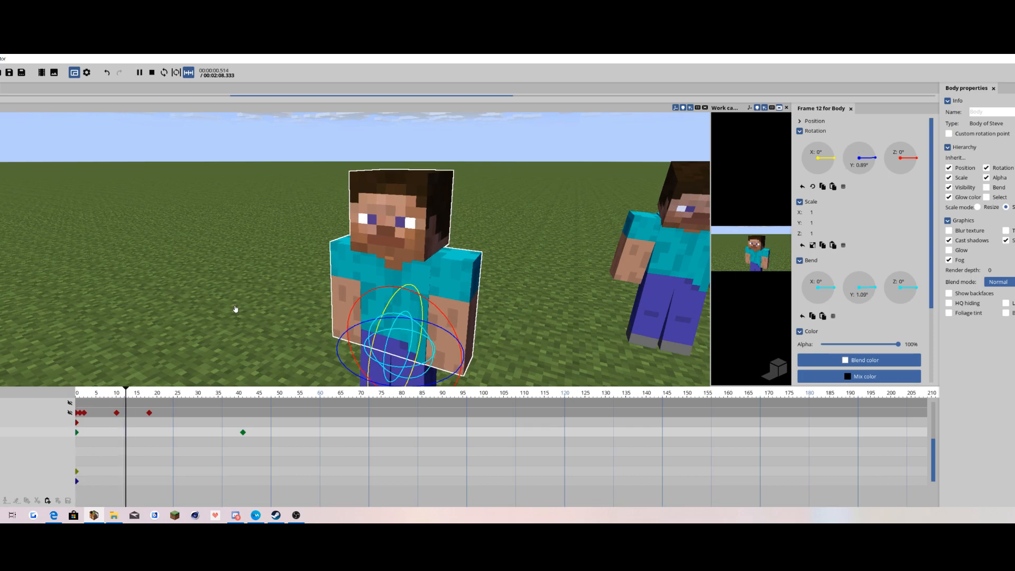
key("space")
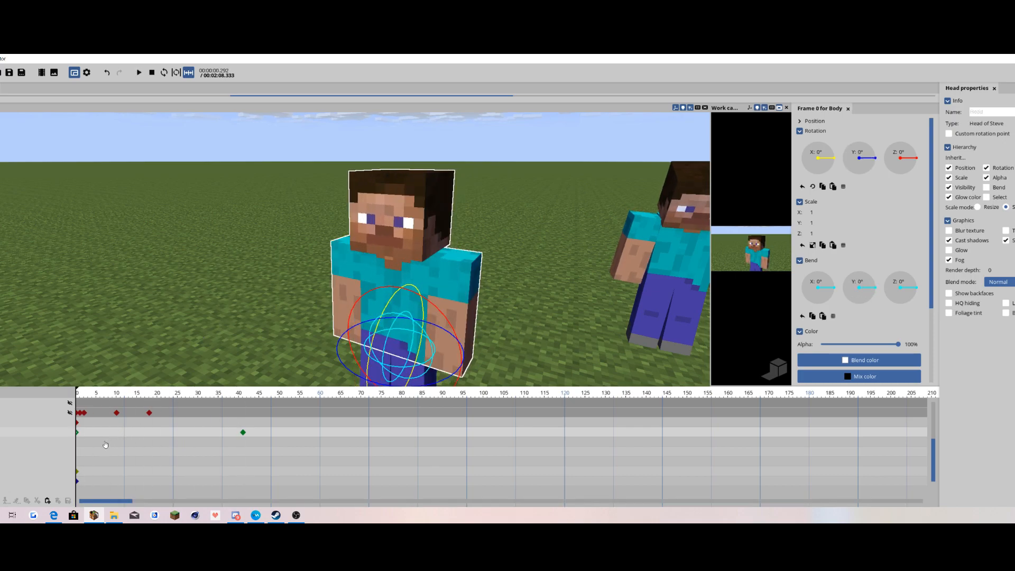
- Keyframe the head at frame 9 and turn it to -30.76° on the Y axis at frame 48
left_click(105, 444)
left_click(268, 445)
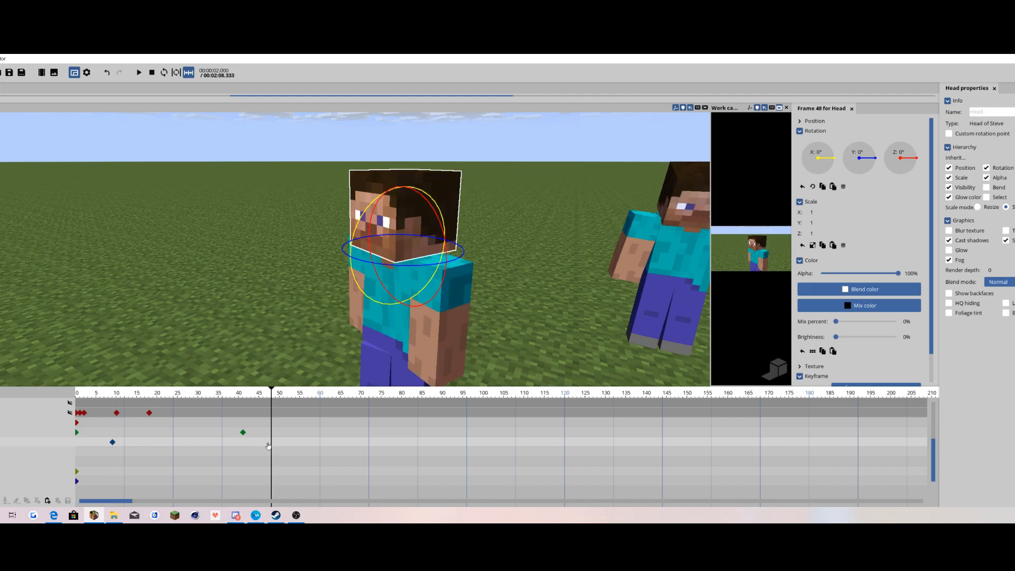
left_click_drag(293, 307, 352, 333)
left_click_drag(447, 268, 436, 295)
left_click_drag(296, 323, 365, 296)
left_click(77, 394)
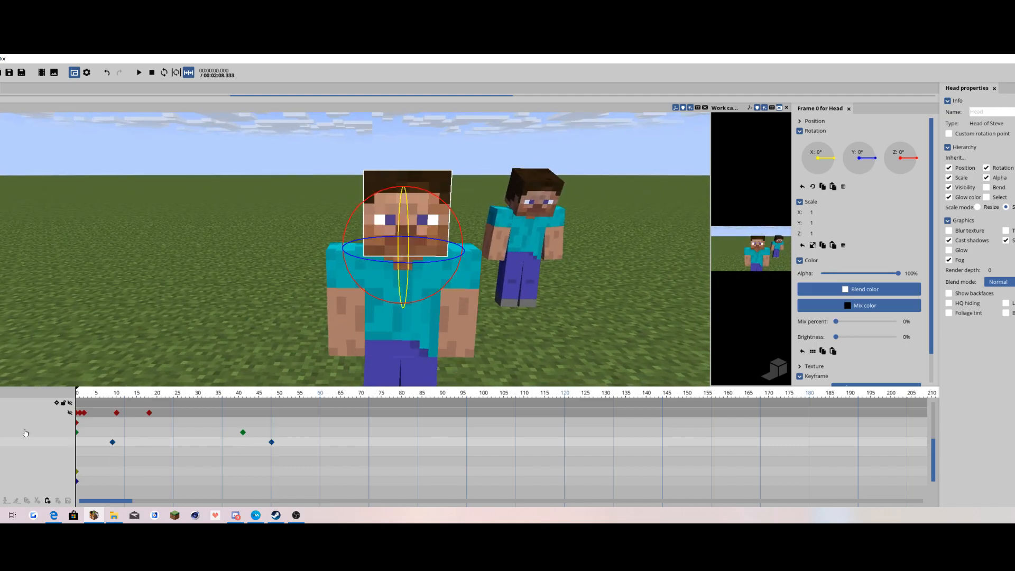
- Apply the Ease in and out (back) transition to the head's frame 9 keyframe and move that keyframe to frame 7
left_click(112, 442)
right_click(113, 442)
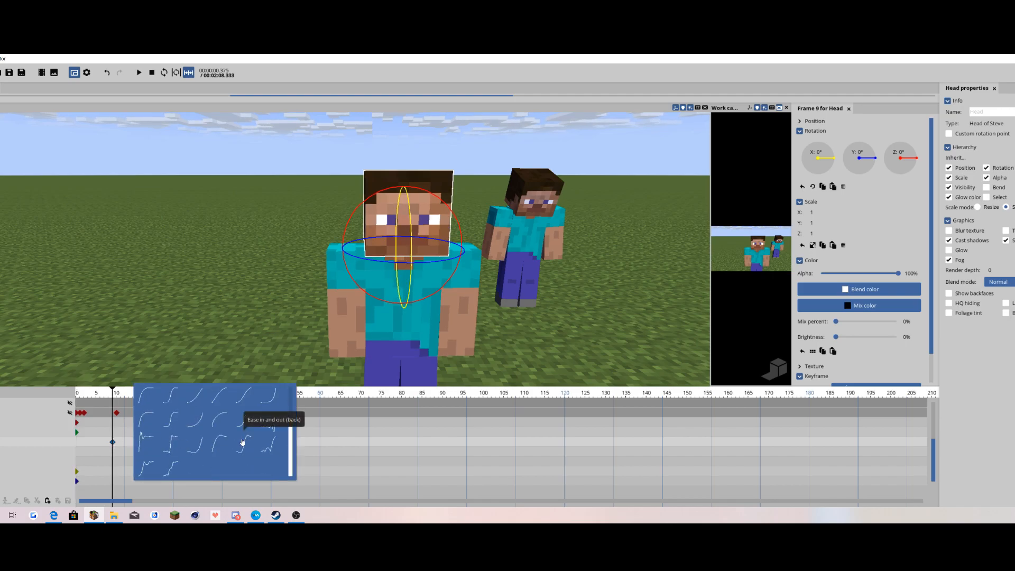
left_click(242, 441)
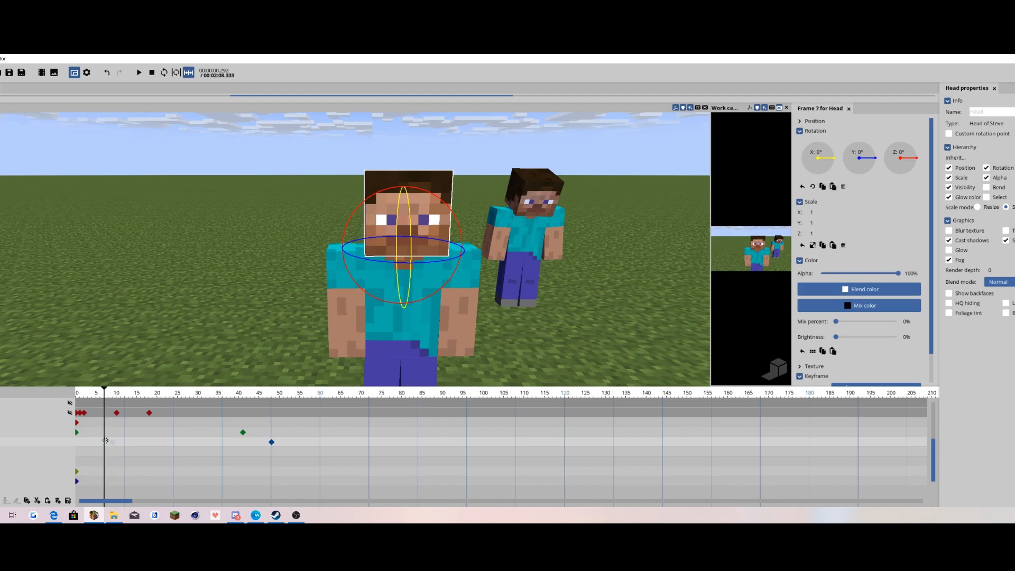
- Try delaying the head's keyframes to frames 18 and 59, play back the turn, and undo the delay
left_click_drag(377, 444, 150, 442)
right_click(149, 442)
scroll(256, 464, "down", 3)
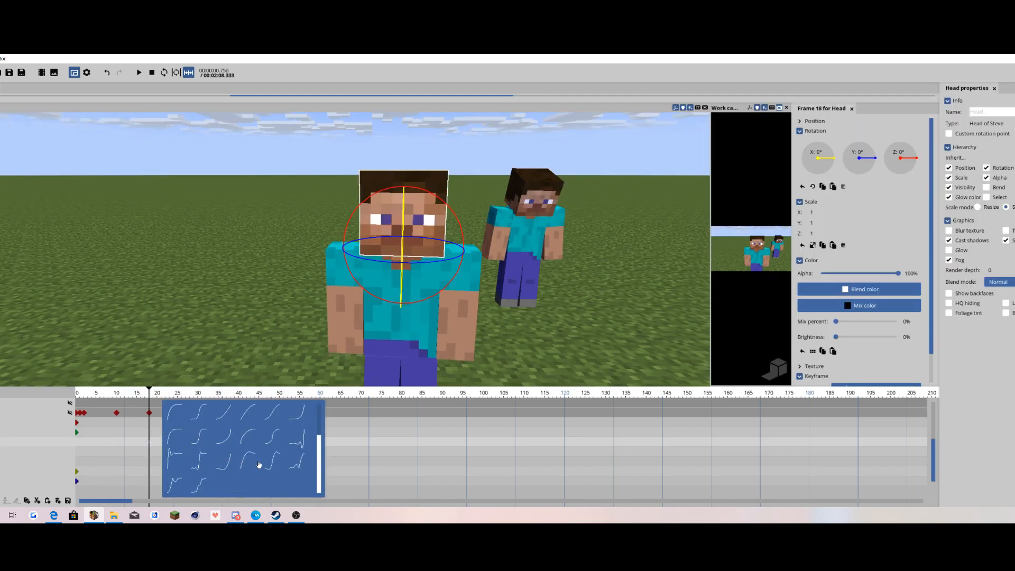
left_click(114, 395)
key("space")
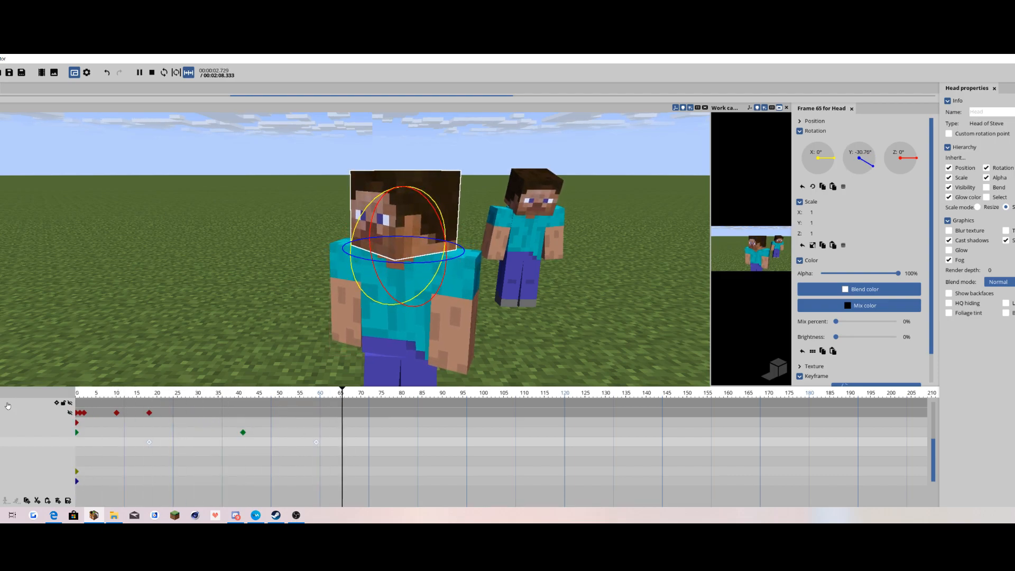
key("Return")
key("ctrl+z")
key("ctrl+z")
- Reapply the Ease in and out (back) transition to the head's frame 7 keyframe and play back the turn
right_click(105, 442)
scroll(217, 451, "down", 2)
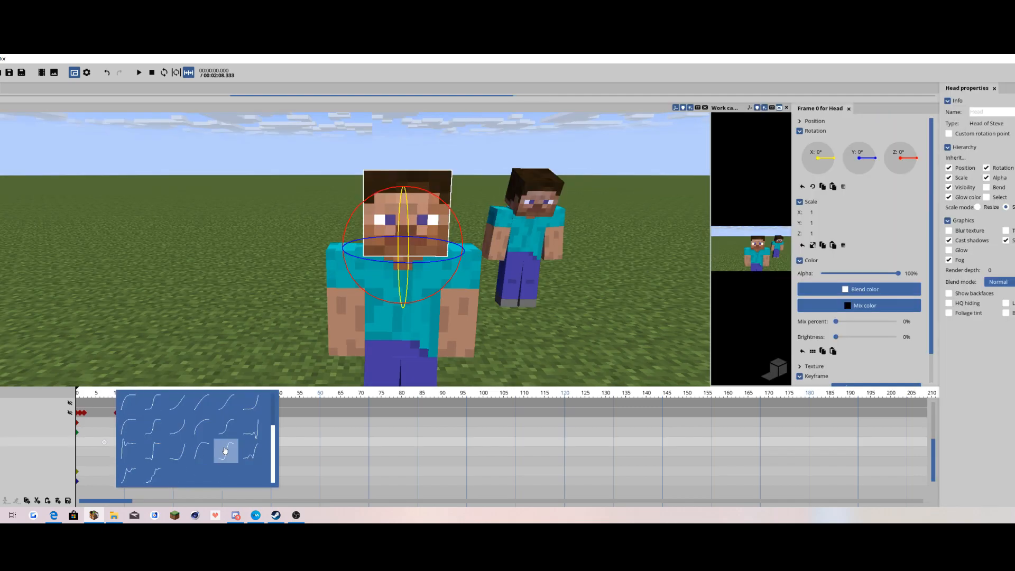
left_click(224, 450)
key("Return")
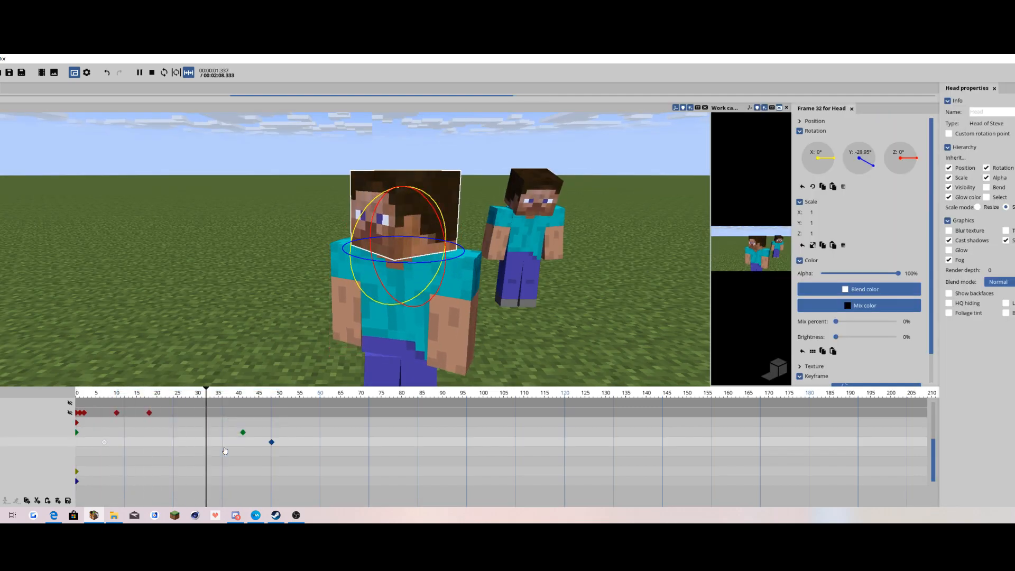
left_click(181, 286)
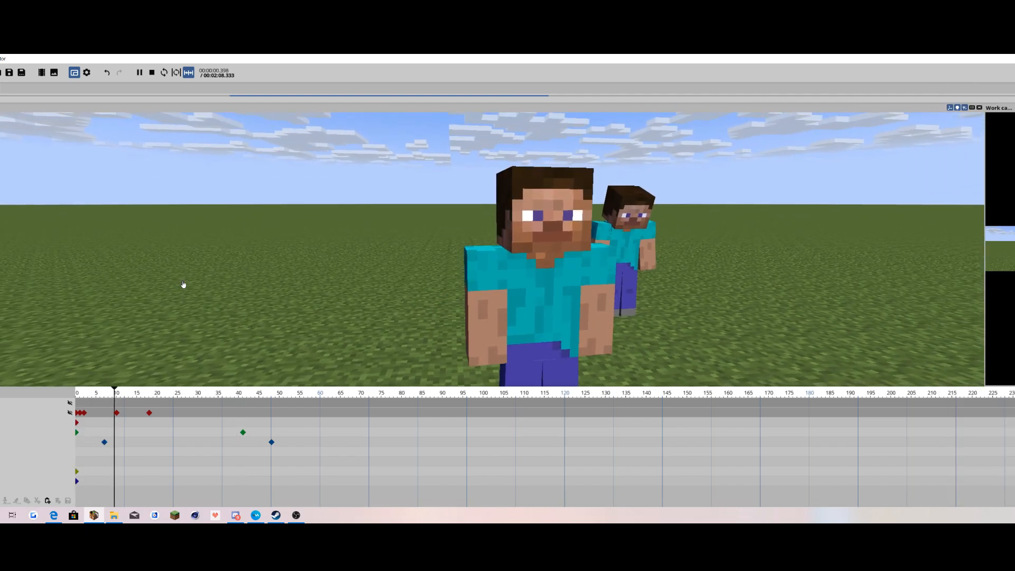
key("Return")
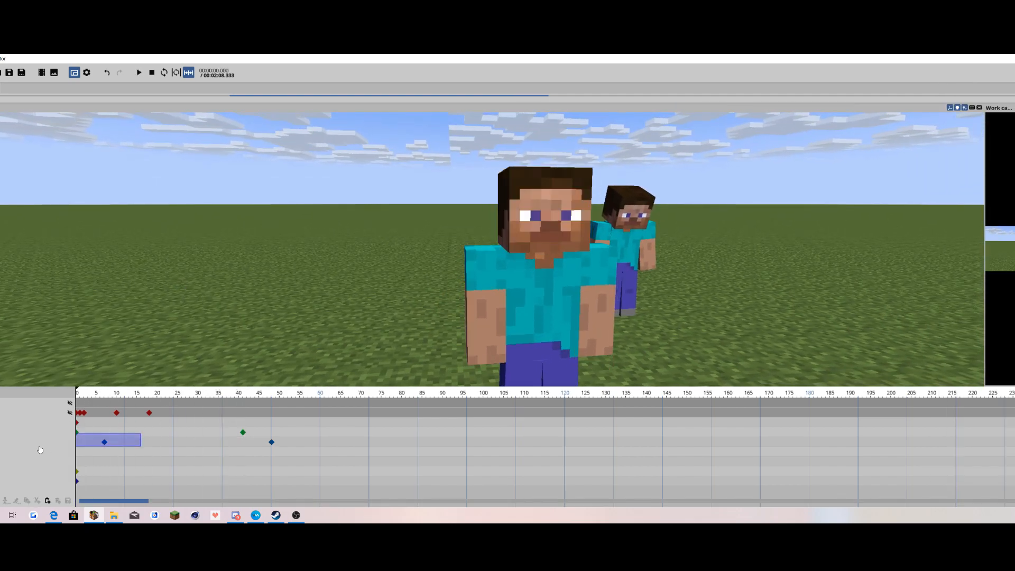
- Give the body's frame 0 and head's frame 7 keyframes a smooth ease-in-and-out transition without overshoot, and play back the turn
left_click_drag(40, 449, 41, 450)
right_click(238, 418)
scroll(267, 400, "up", 3)
left_click(268, 403)
key("space")
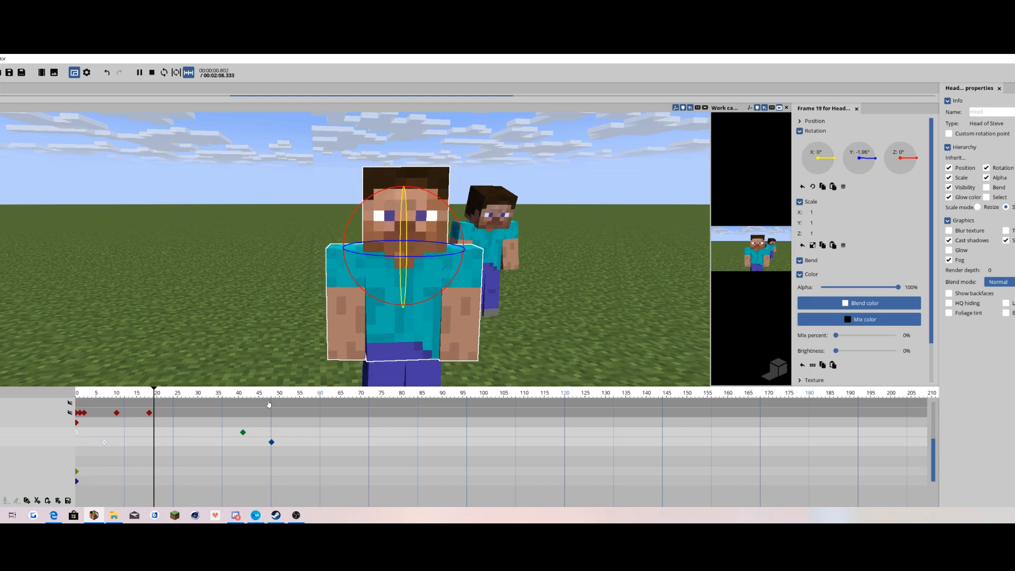
left_click(265, 220)
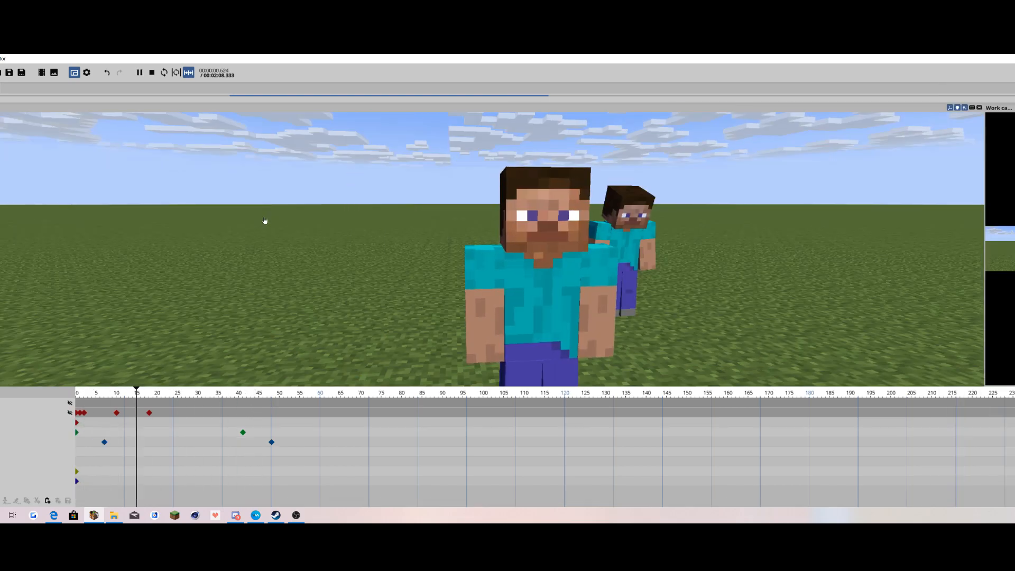
left_click_drag(290, 220, 471, 270)
key("space")
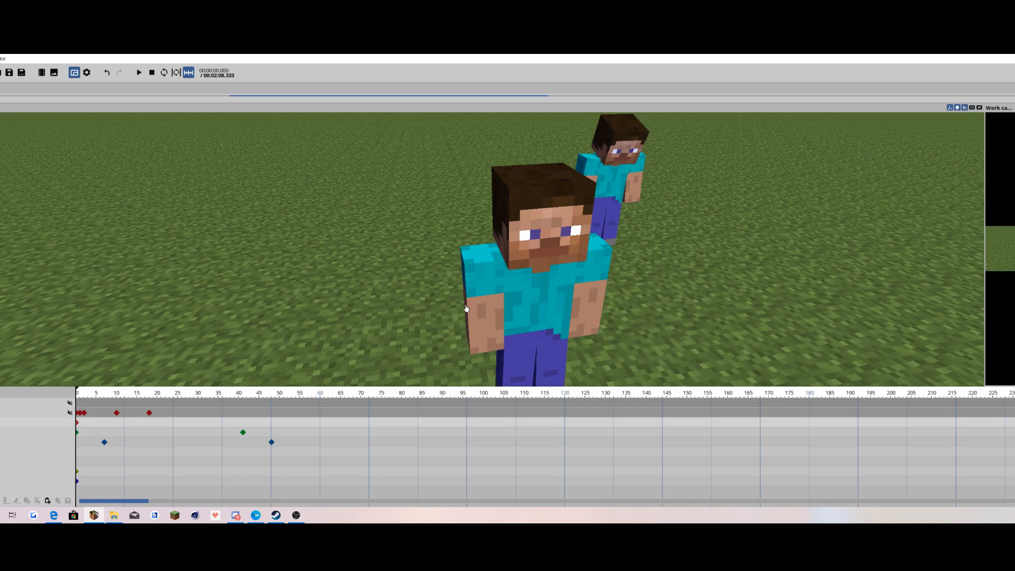
left_click(470, 307)
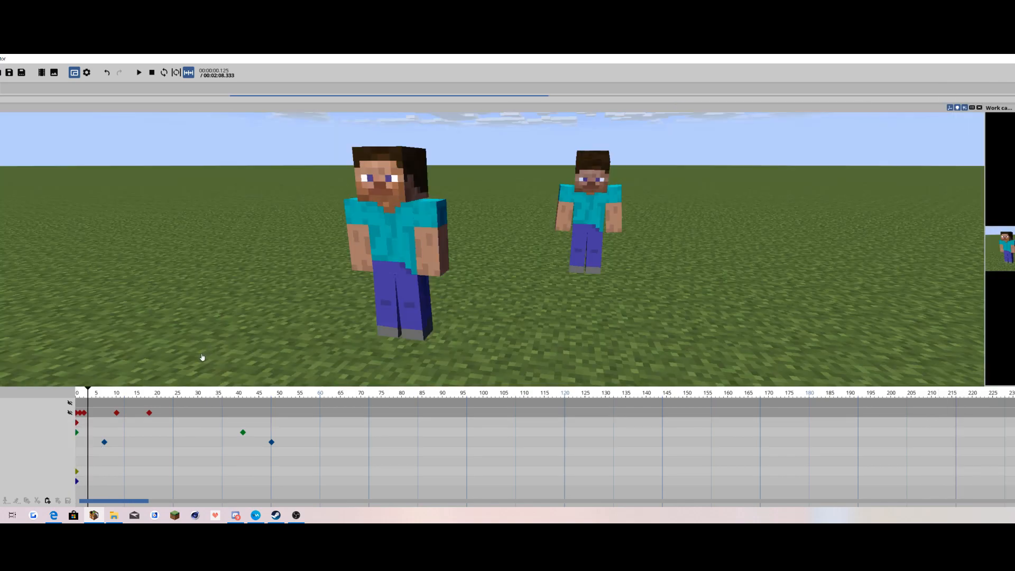
left_click_drag(202, 355, 176, 316)
right_click_drag(216, 334, 290, 314)
key("space")
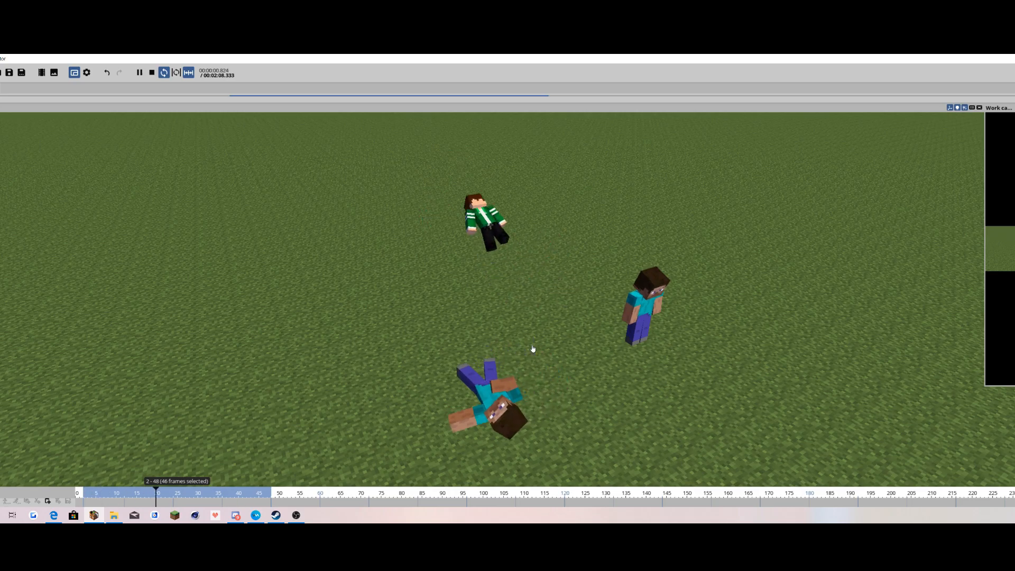
- Examine the looping playback of frames 2 to 48 from around the three characters and close up on the standing Steve
key("w")
mouse_move(533, 349)
right_mouse_down()
mouse_move(534, 388)
mouse_move(527, 332)
mouse_move(532, 367)
mouse_move(530, 338)
mouse_move(532, 347)
right_mouse_up()
key("s")
key("s")
key("w")
key("s")
key("w")
key("s")
key("s")
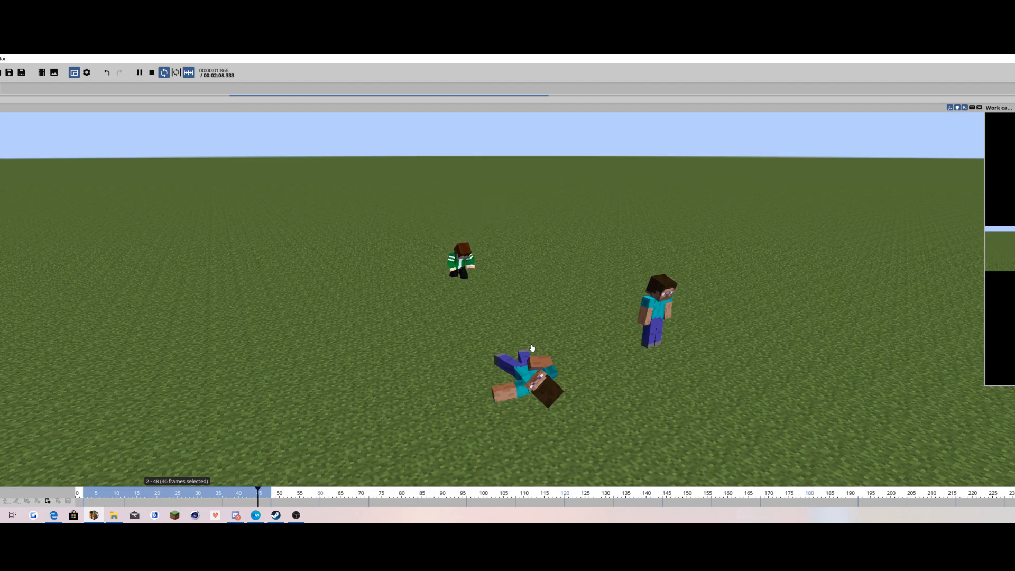
key("w")
right_click_drag(605, 365, 605, 369)
key("w")
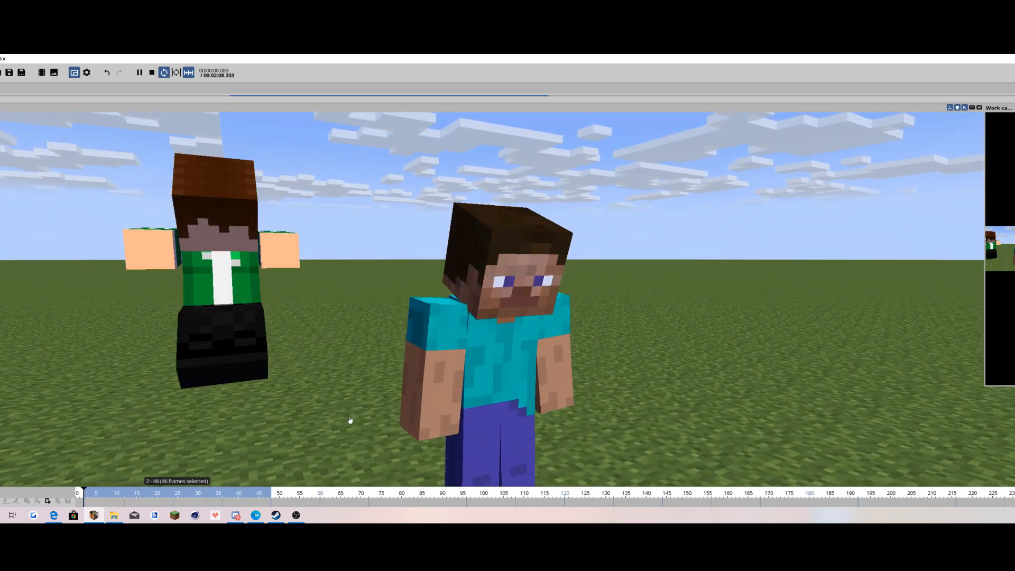
right_click_drag(493, 373, 493, 372)
key("s")
key("space")
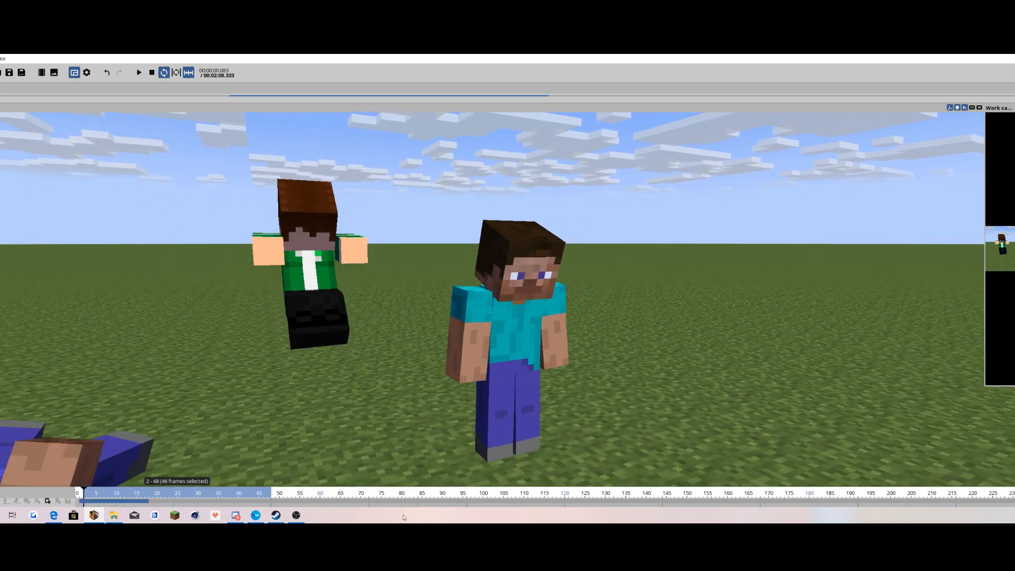
left_click(475, 343)
left_click(400, 328)
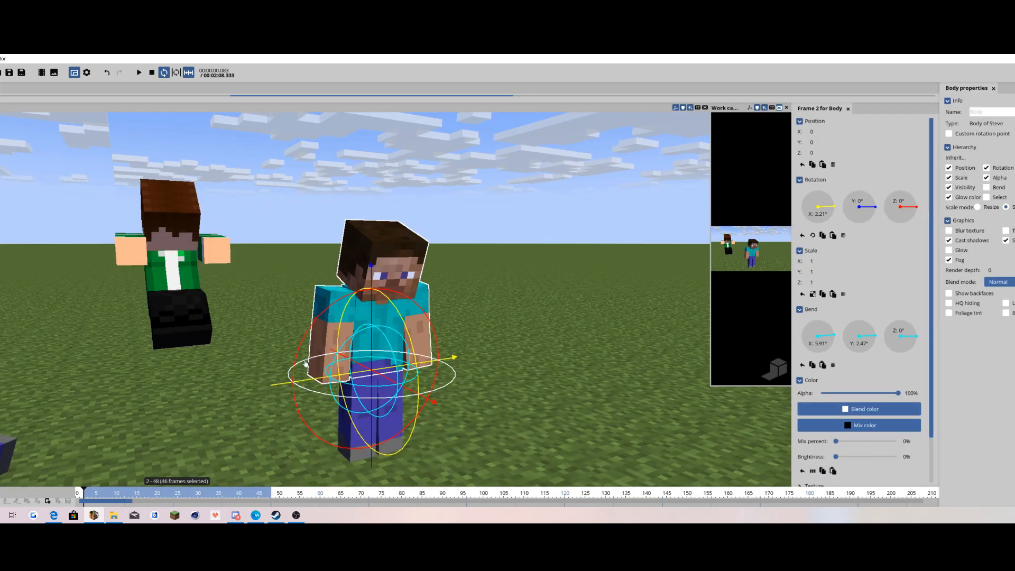
left_click(254, 252)
left_click(481, 316)
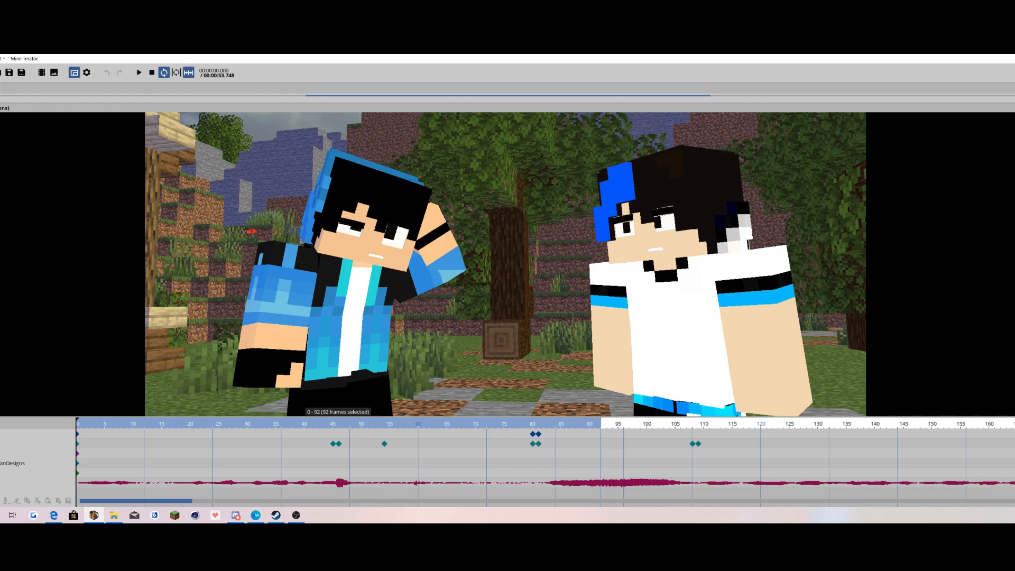
- Play back the 0 to 92 frame region of the forest scene with two characters
key("space")
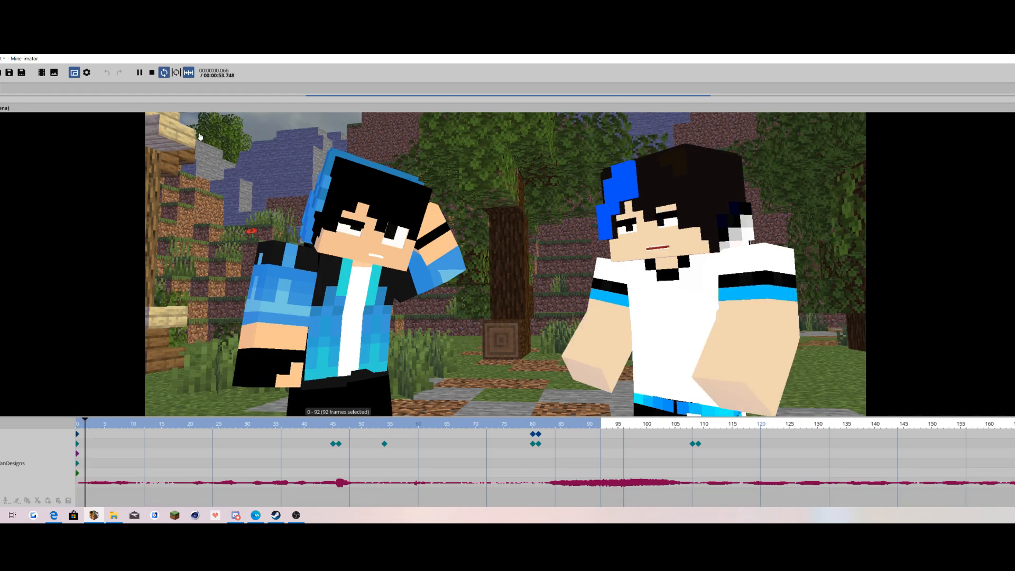